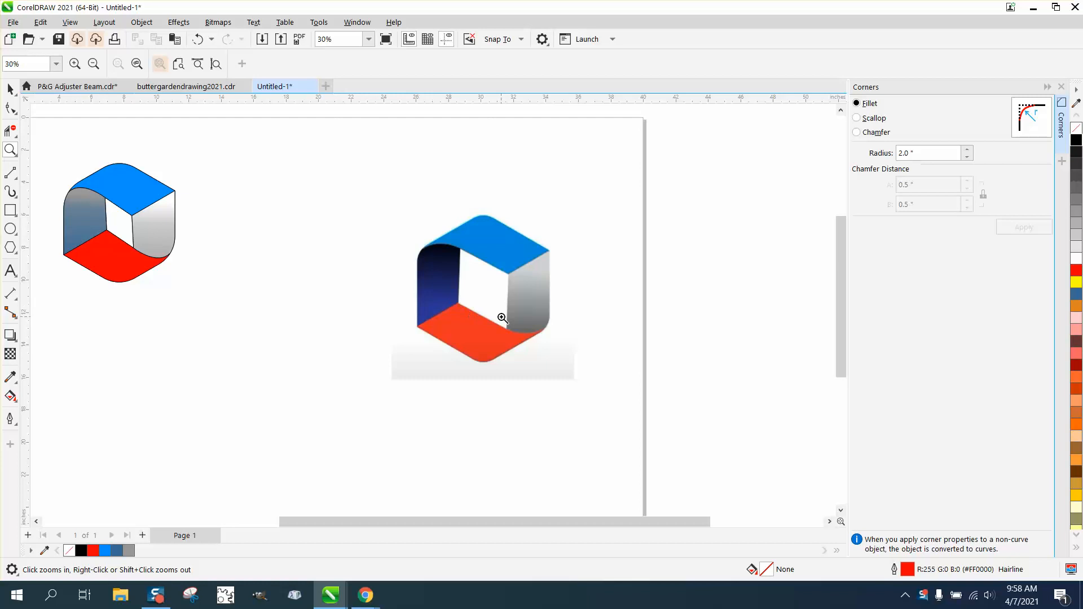
- Draw a six-sided polygon about 8.3 by 9.6 inches between the two logos
click(16, 254)
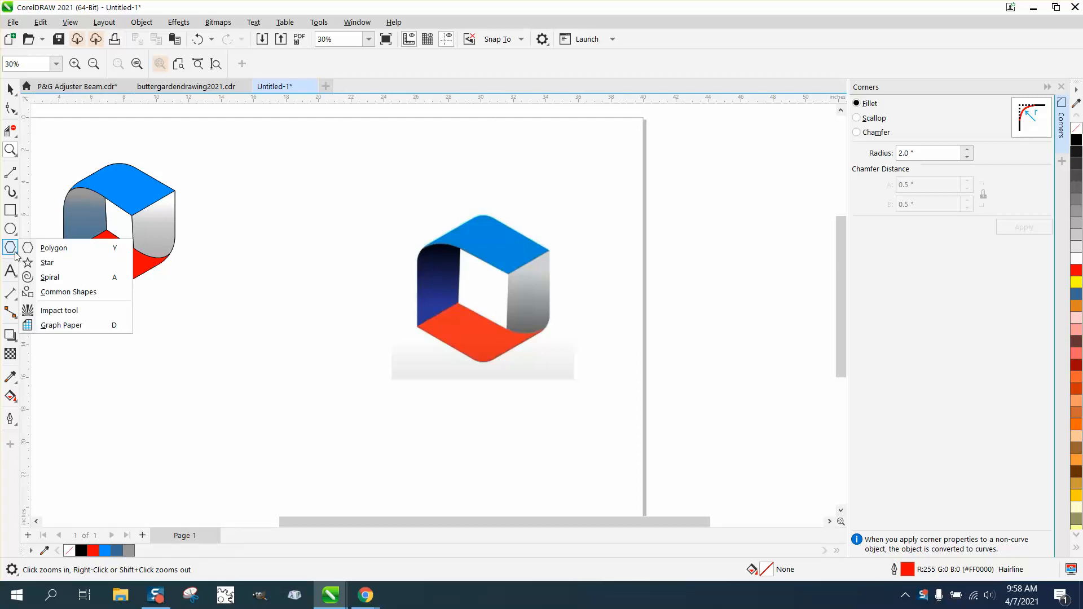
click(45, 253)
mouse_move(349, 202)
mouse_down()
mouse_move(285, 336)
mouse_move(287, 361)
mouse_up()
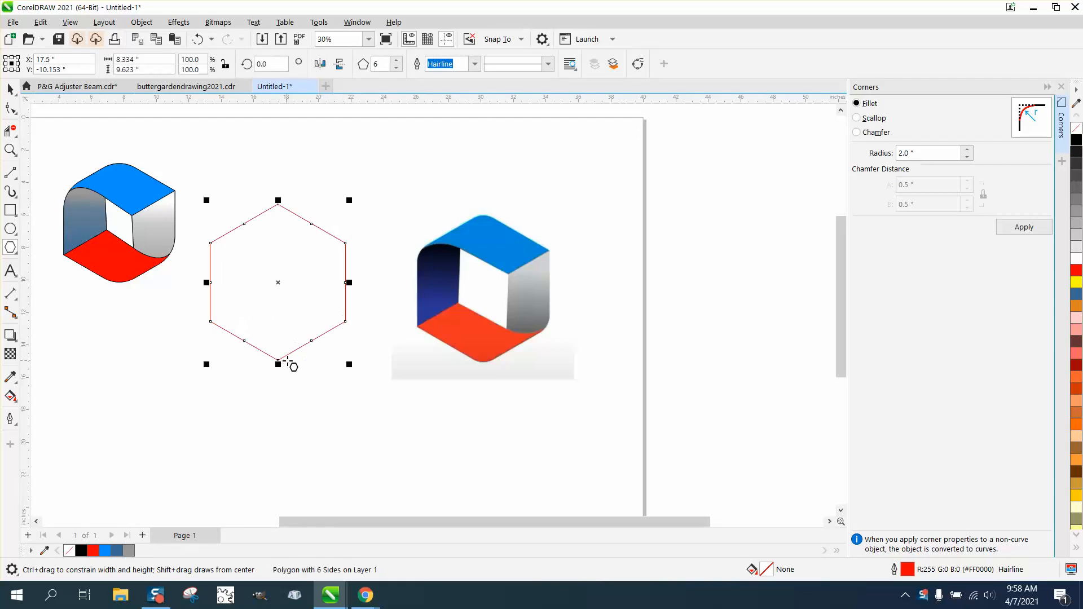
- Convert the hexagon to curves and scale it down to about 6.8 by 7.8 inches
click(141, 23)
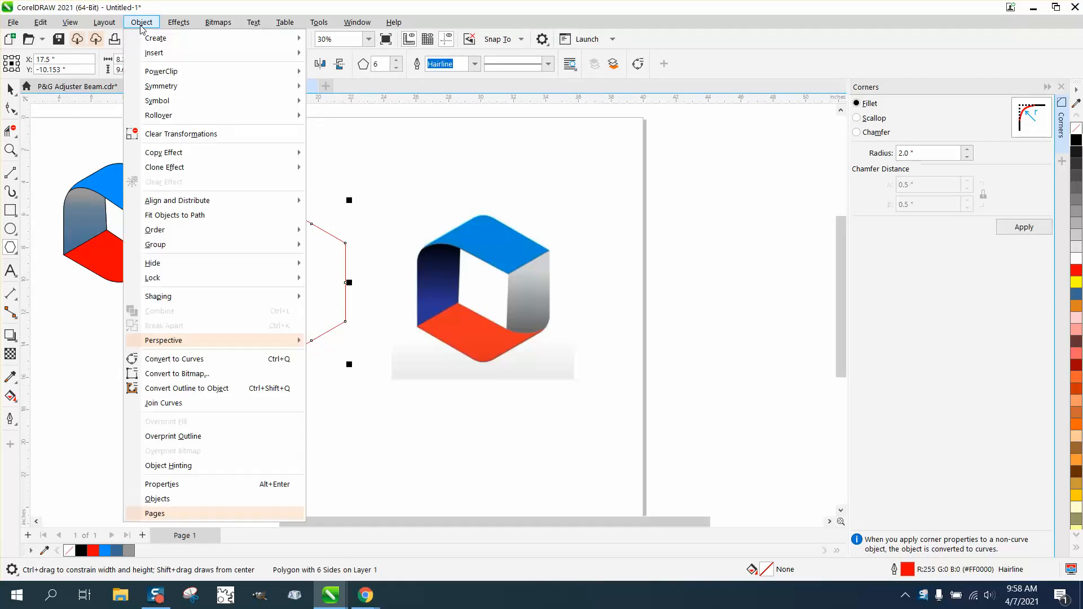
click(190, 359)
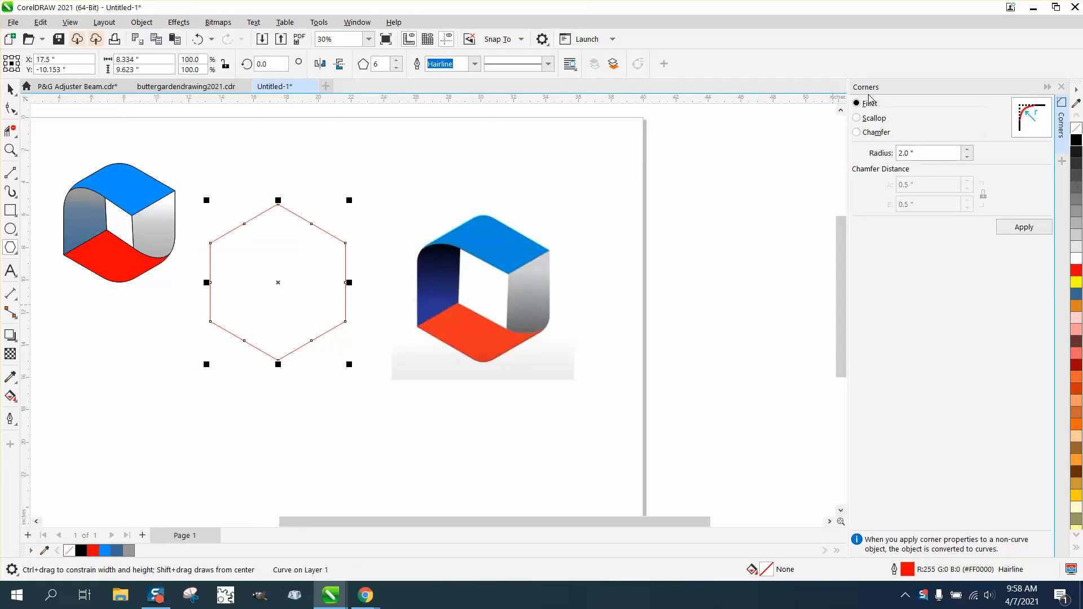
drag(349, 200, 325, 229)
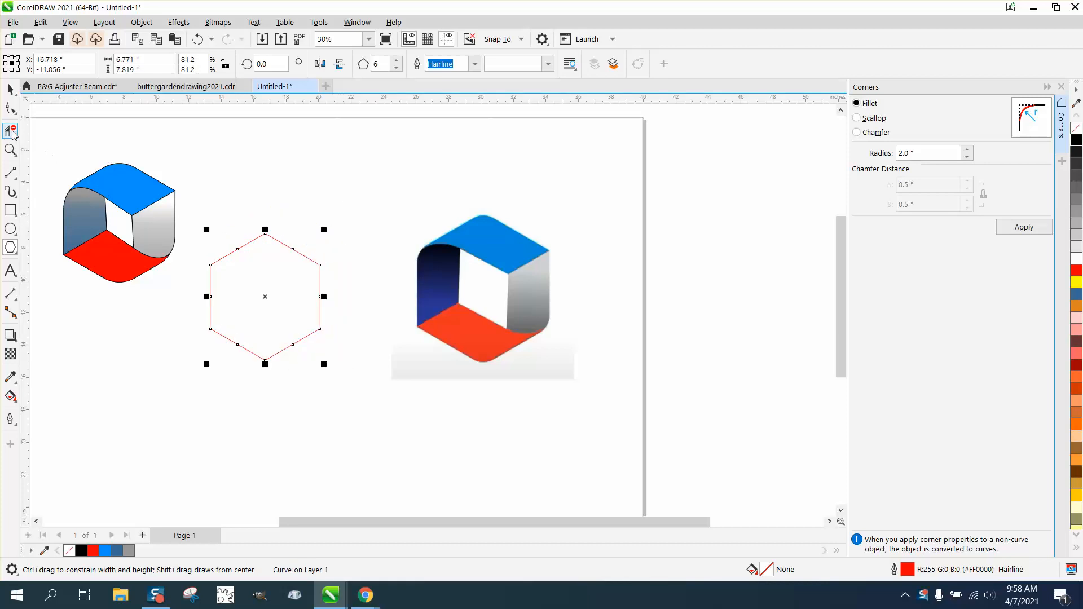
- Delete the midpoint nodes on all sides of the hexagon, keeping only its six corner nodes
click(10, 150)
click(316, 312)
click(10, 108)
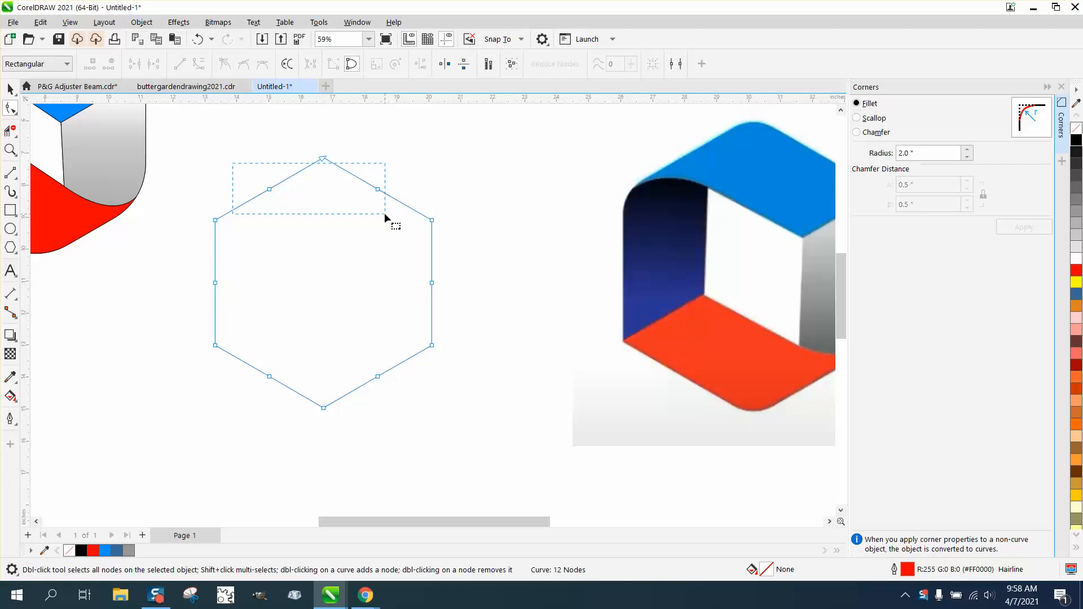
drag(384, 214, 384, 215)
key(Delete)
drag(510, 311, 510, 311)
key(Delete)
drag(254, 354, 378, 391)
scroll(395, 381, down, 2)
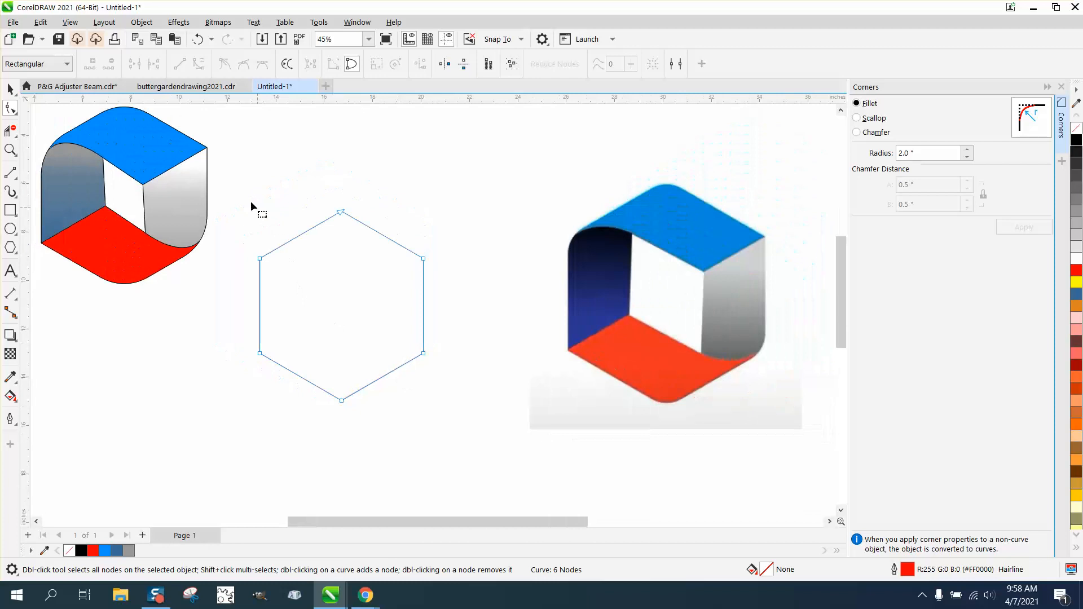
- Fillet the hexagon's top, upper-left, lower-right and bottom corners with a 2.0-inch radius
drag(365, 259, 369, 261)
click(1024, 227)
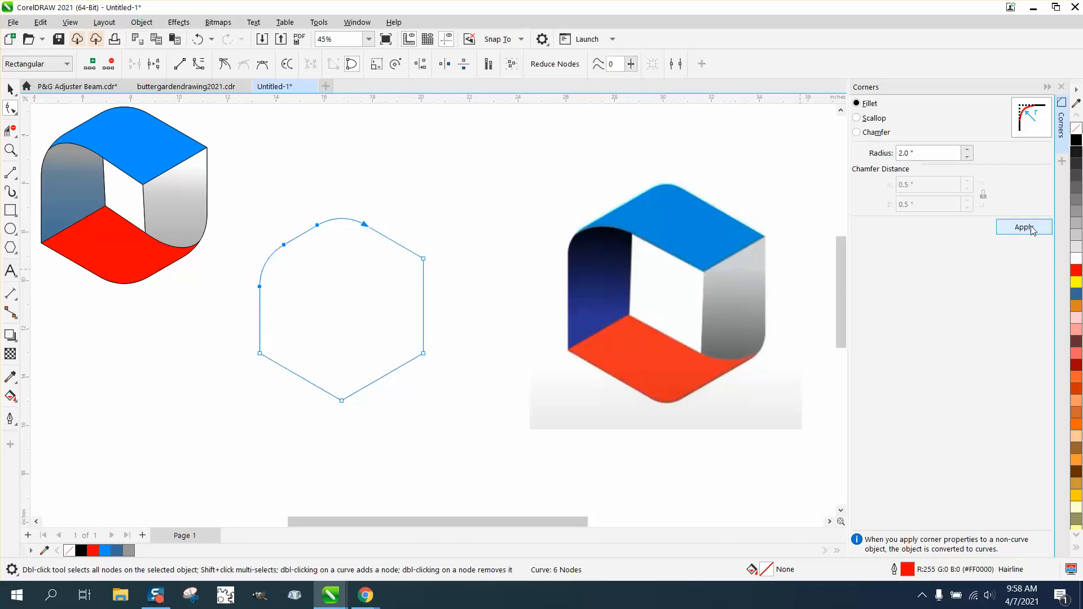
drag(474, 332, 333, 435)
click(1041, 229)
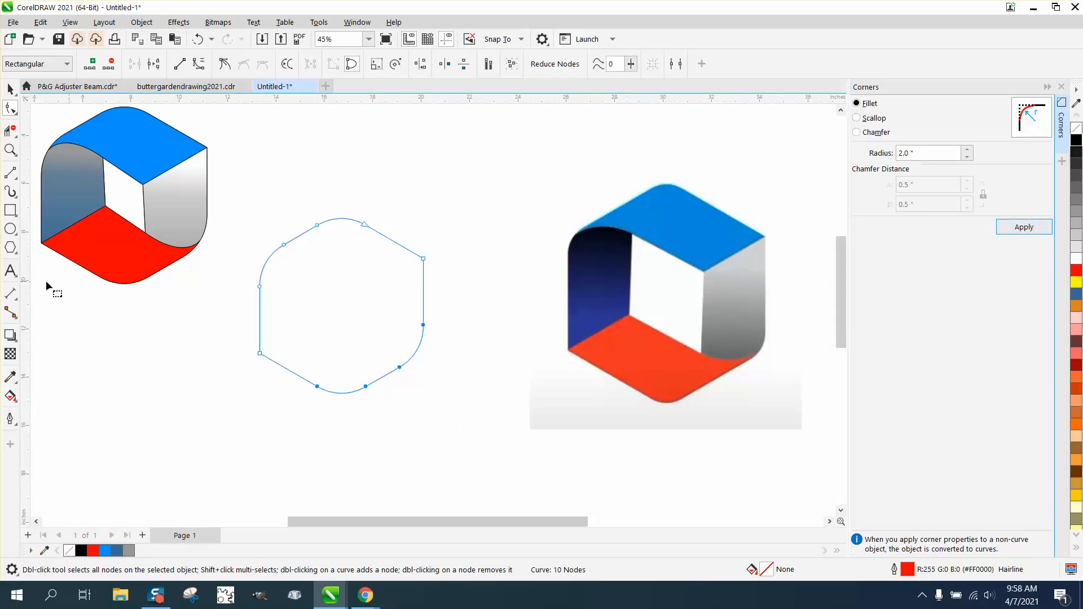
- Draw a square about 2.2 inches wide above the hexagon, rotate it 45 degrees and narrow it into a diamond about 1.6 by 3.1 inches
click(10, 211)
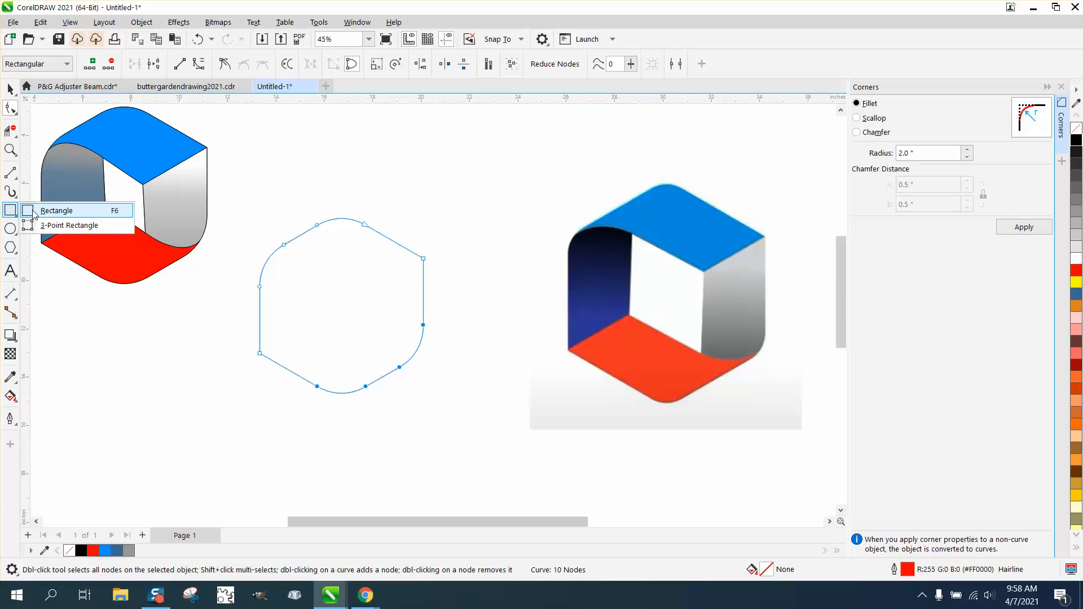
click(57, 212)
drag(463, 159, 408, 214)
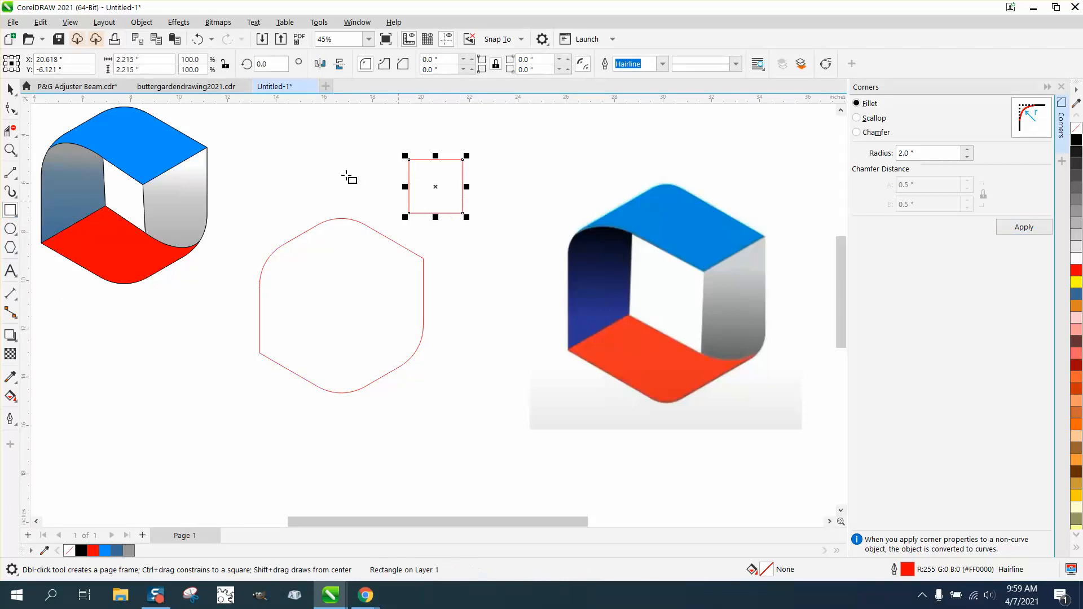
drag(279, 69, 239, 77)
text(45)
key(Return)
drag(478, 186, 441, 186)
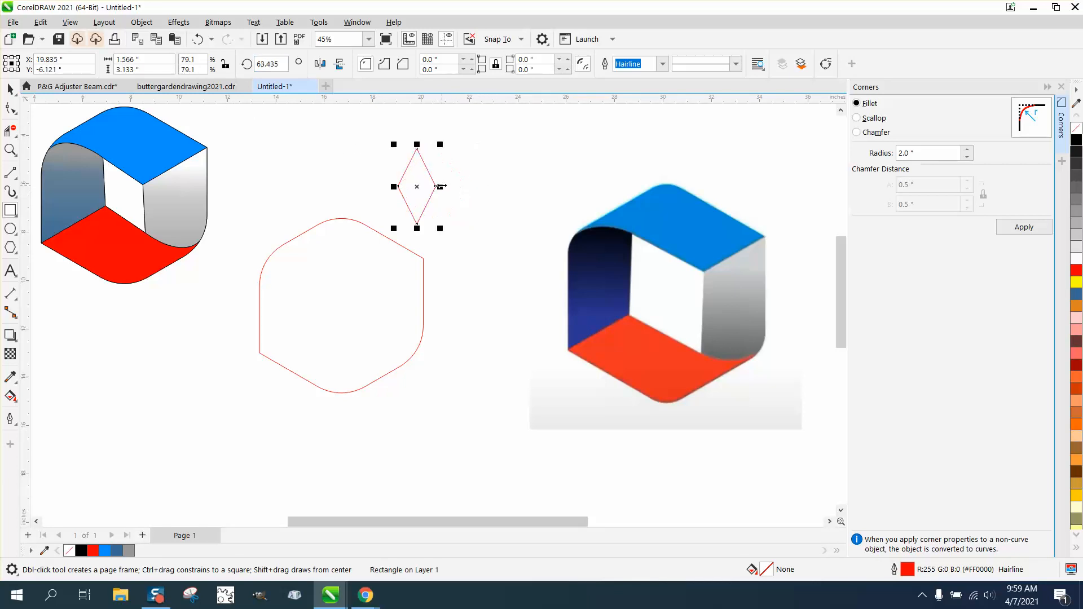
- Center the diamond inside the rounded hexagon and set its rotation angle to 90 degrees so two of its sides run vertically
click(11, 89)
drag(417, 187, 343, 310)
click(342, 308)
drag(367, 264, 342, 242)
double_click(268, 64)
text(90)
key(Return)
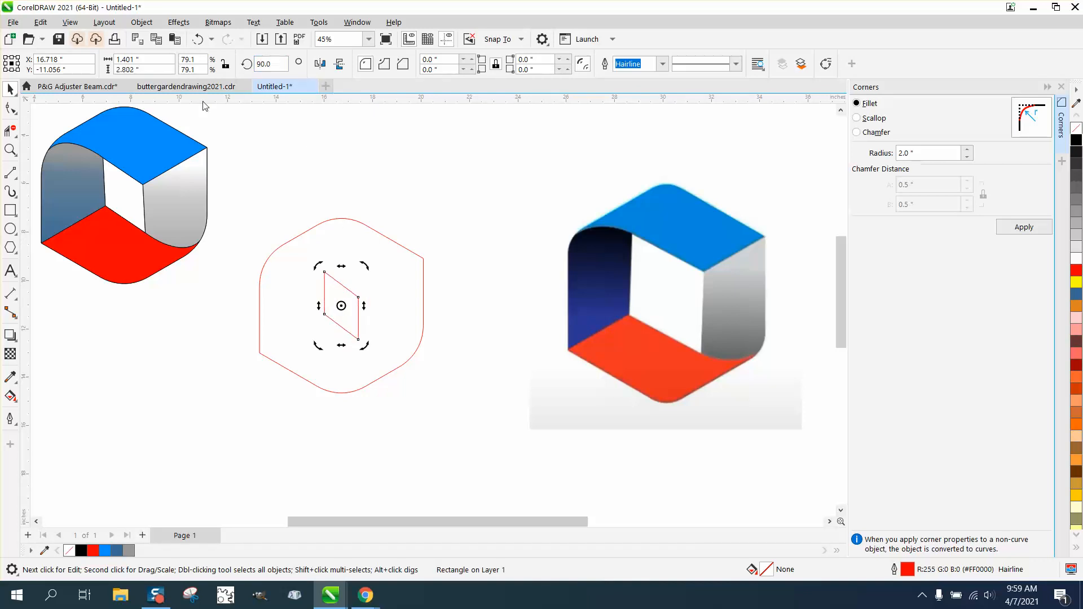
- Draw a two-point line from the hexagon's sharp upper-right corner to its sharp lower-left corner
click(10, 150)
drag(209, 184, 571, 451)
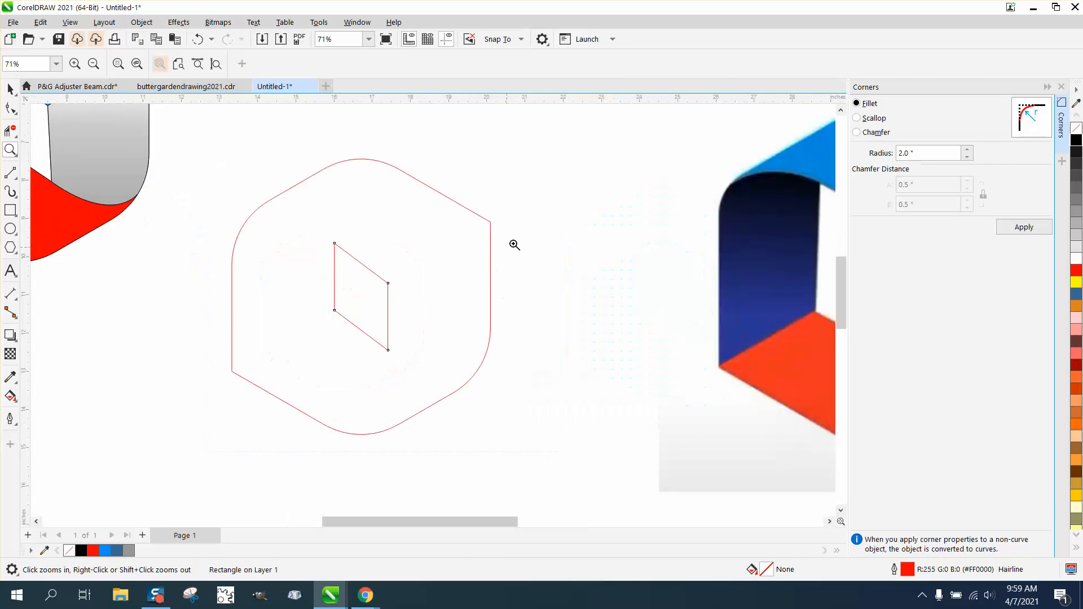
click(16, 180)
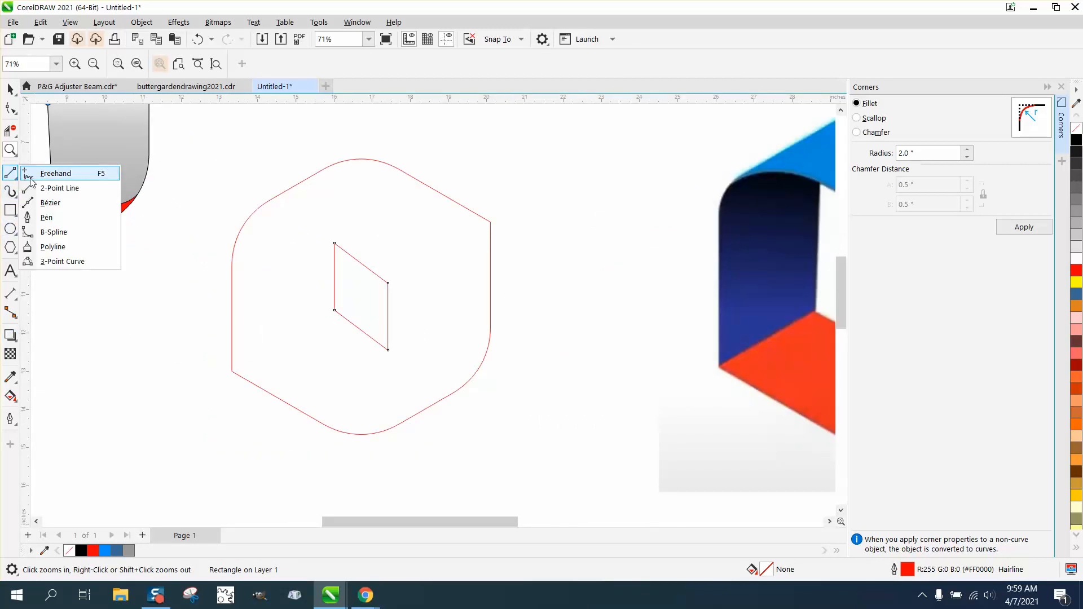
click(66, 188)
drag(491, 221, 232, 371)
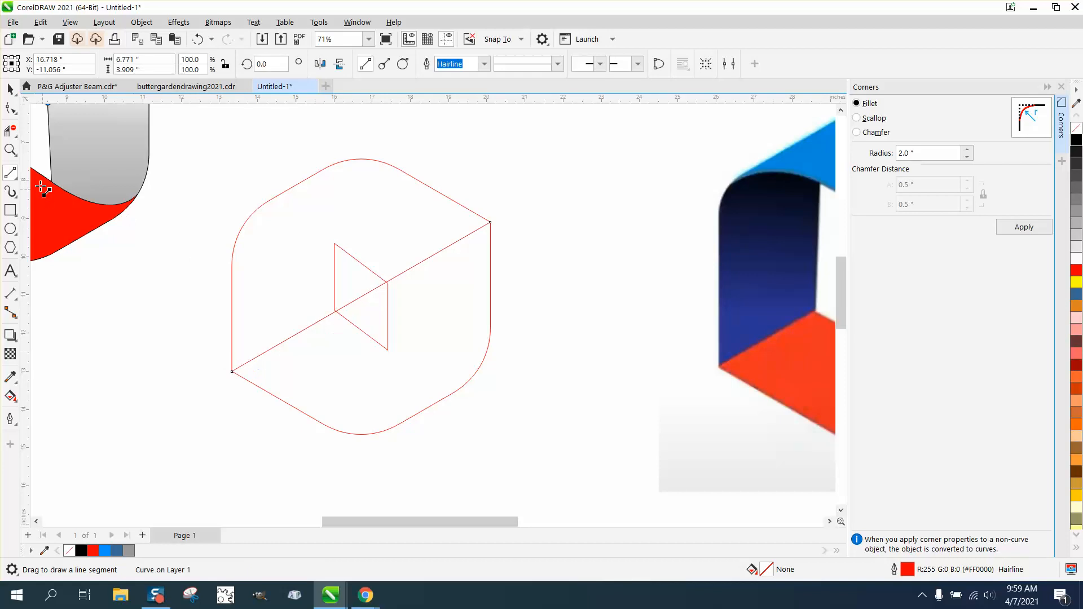
- Move the inner parallelogram slightly down so its lower-left node sits on the diagonal line
click(10, 150)
click(389, 299)
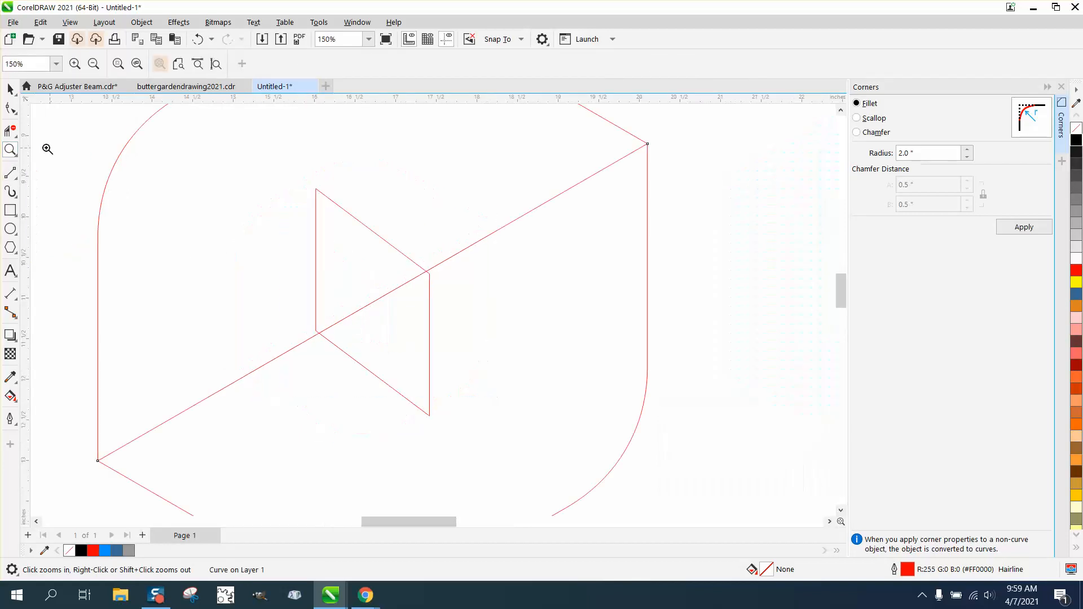
click(10, 89)
click(377, 237)
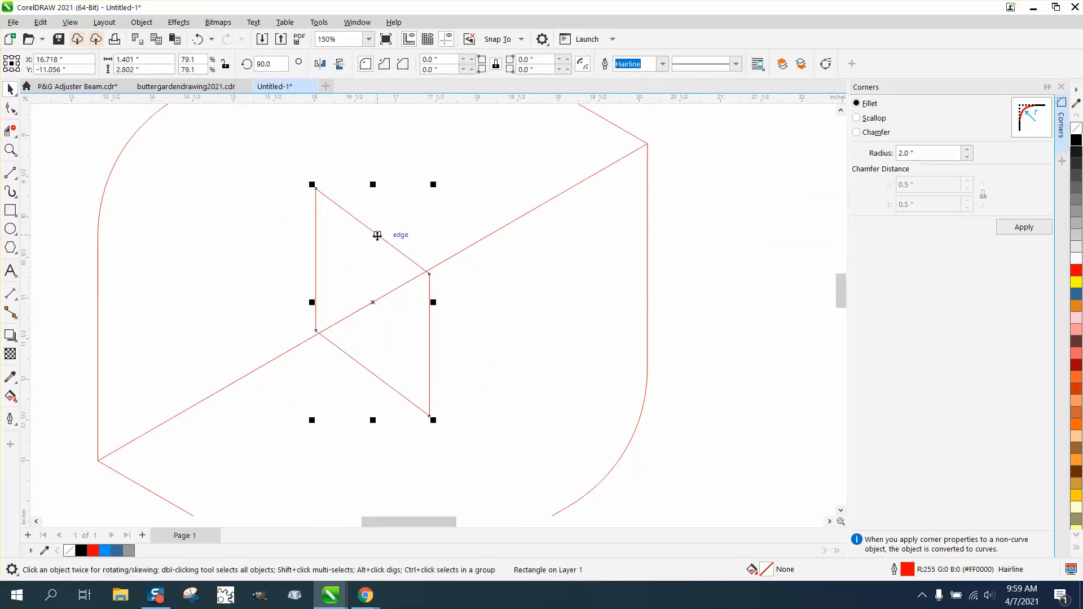
click(375, 235)
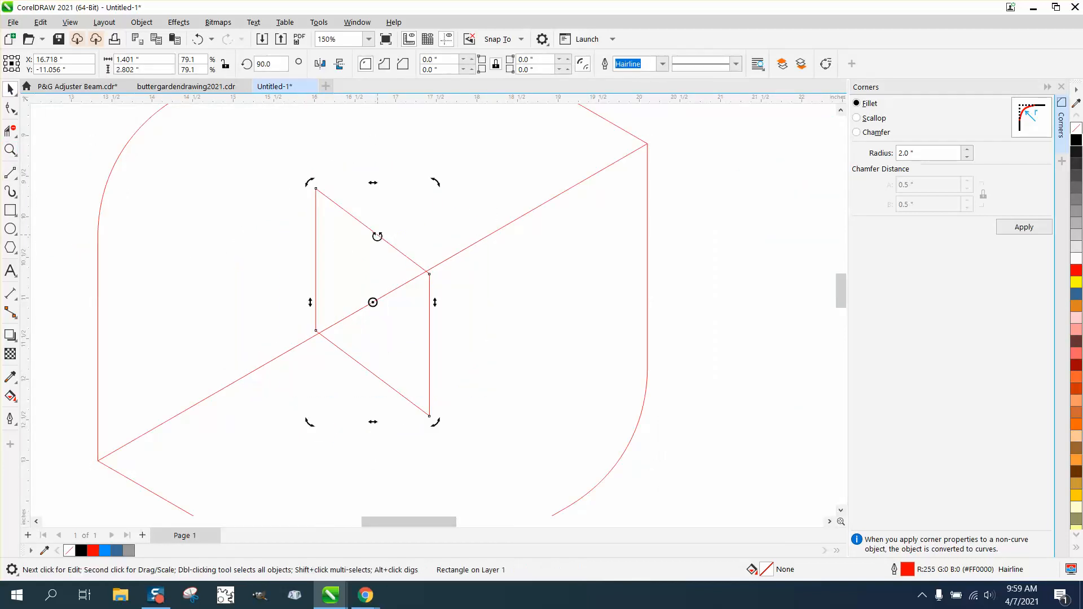
click(322, 295)
click(323, 296)
click(318, 301)
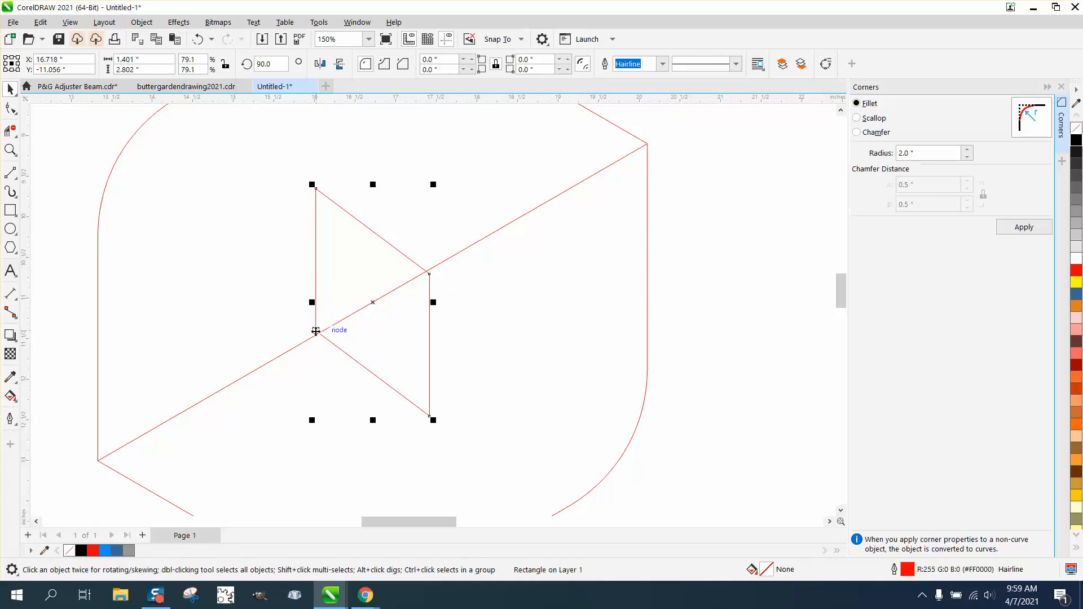
drag(316, 331, 317, 335)
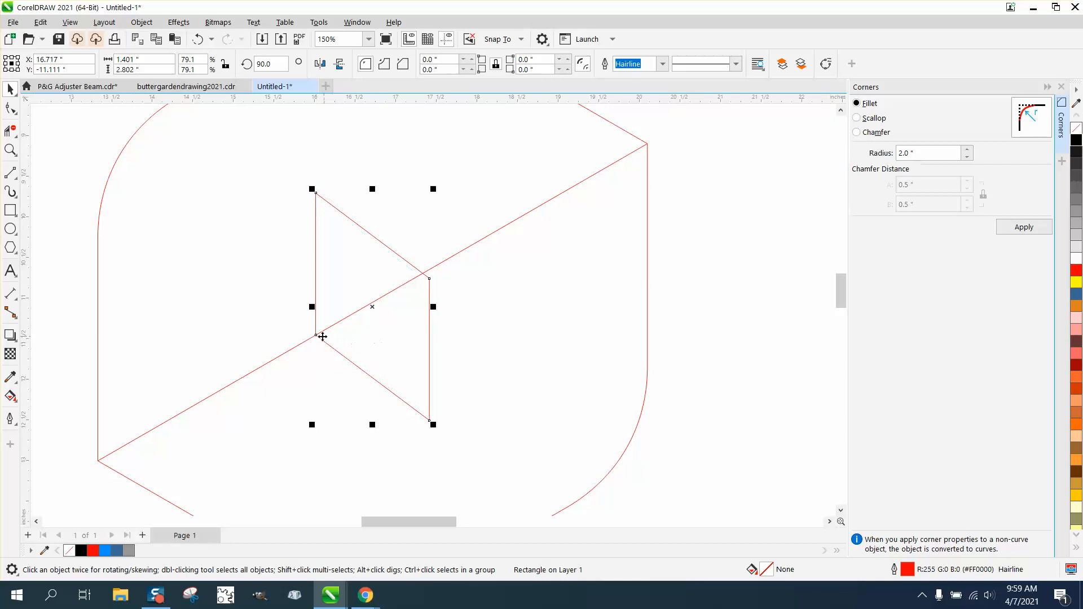
- Rotate the parallelogram by about 3.4 degrees around its lower-left node so its upper-right node meets the diagonal line
click(322, 336)
drag(372, 307, 315, 335)
drag(431, 279, 429, 271)
scroll(536, 322, down, 2)
scroll(525, 330, down, 1)
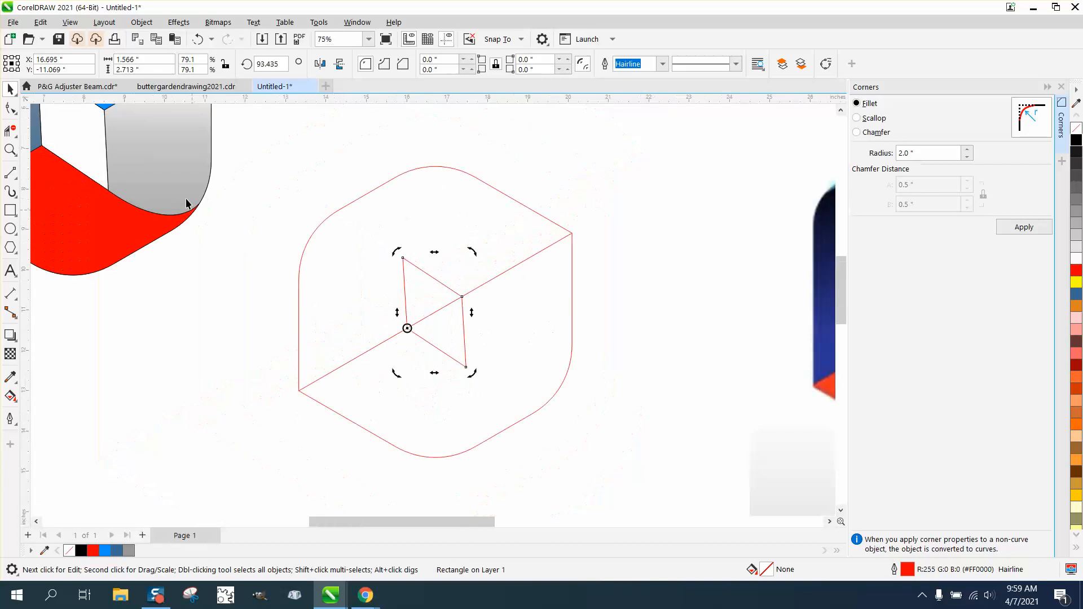
scroll(297, 231, down, 2)
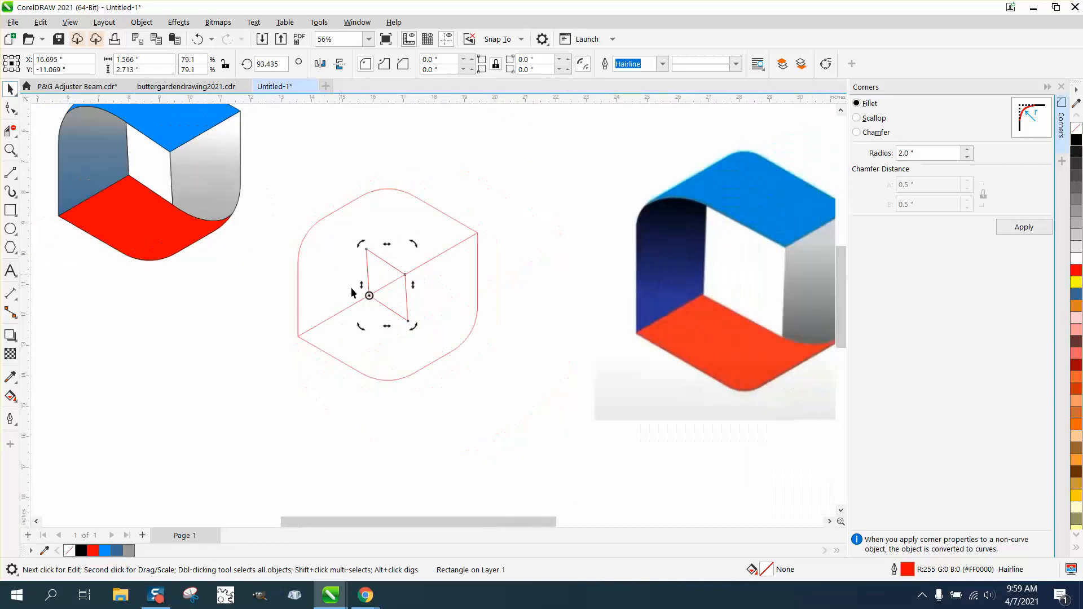
- Delete the diagonal construction line across the hexagon
click(562, 273)
click(453, 246)
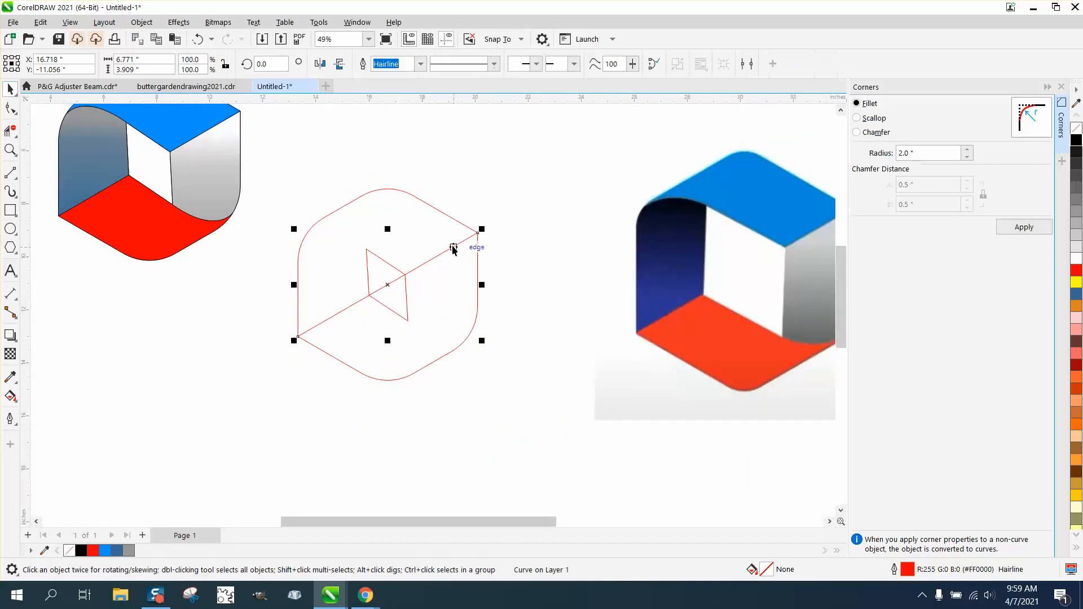
click(456, 249)
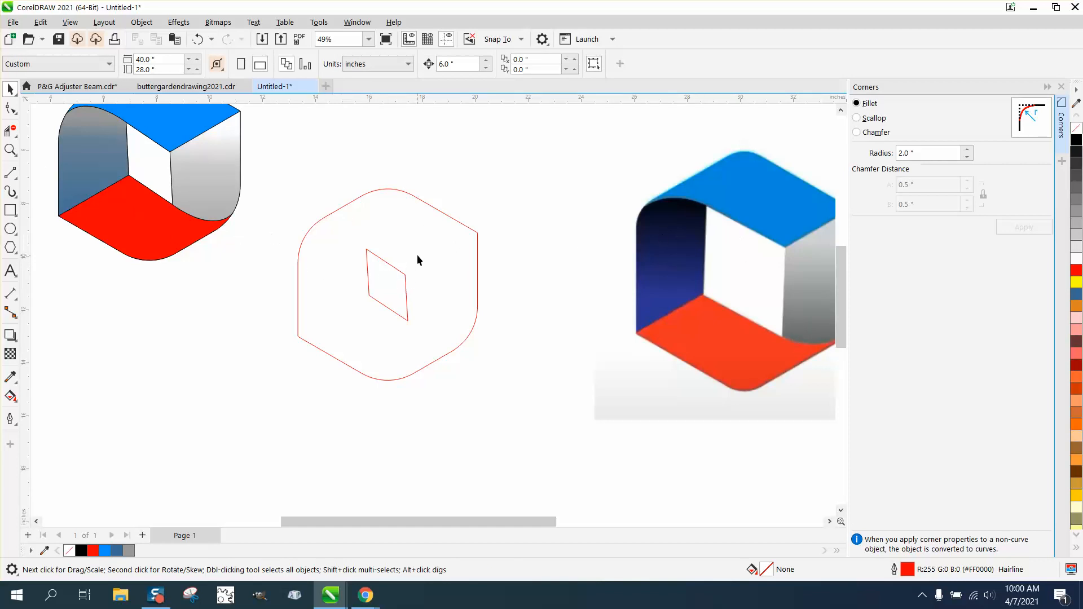
- Draw connected two-point lines from outside the upper-right corner, along the parallelogram's upper edge and past the outline's rounded upper-left corner
click(16, 178)
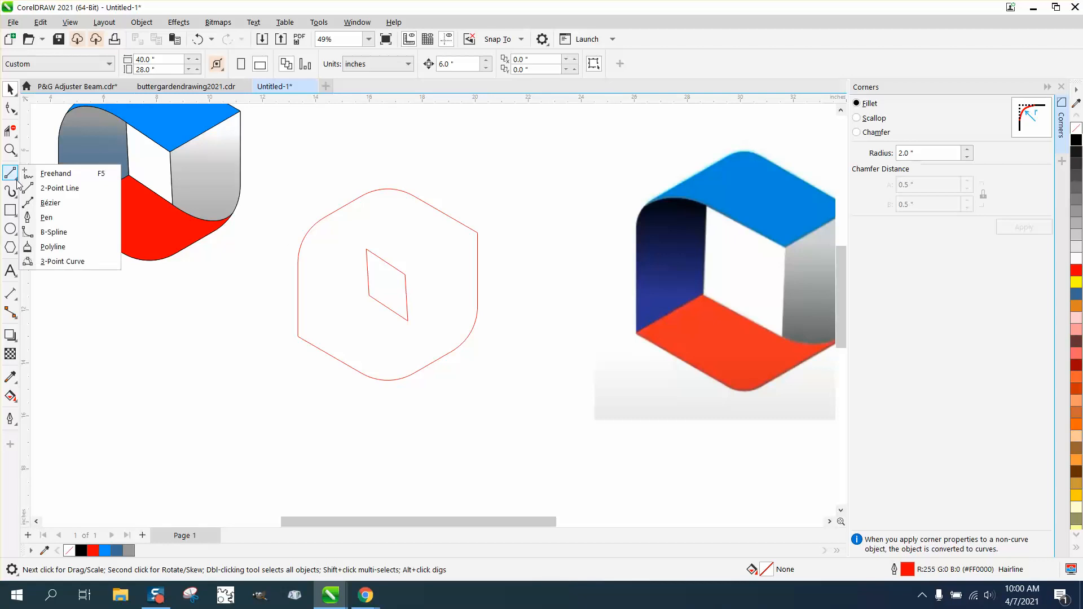
click(63, 187)
mouse_move(515, 187)
mouse_down()
mouse_move(485, 234)
mouse_move(405, 274)
mouse_up()
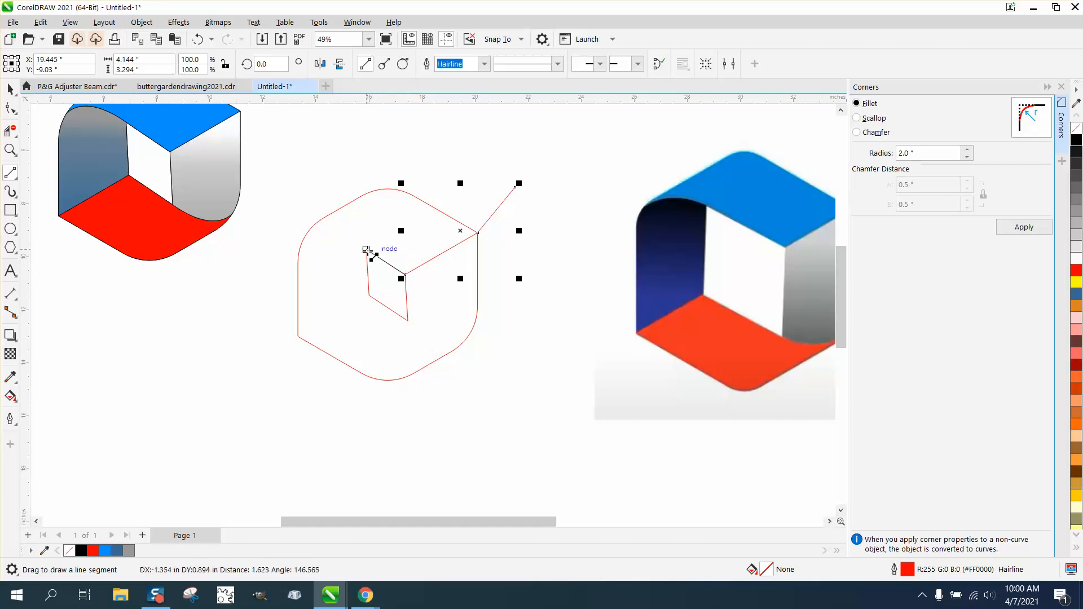
drag(367, 249, 269, 184)
- Convert the segment between the parallelogram and the upper-left outline to a curve and bend it upward into a smooth arc
click(11, 109)
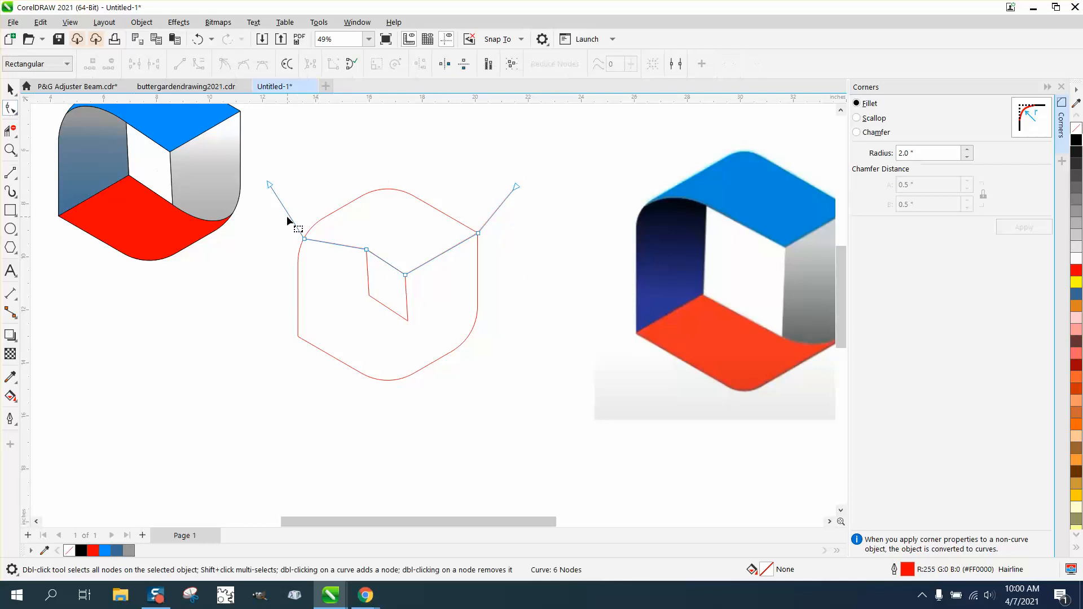
drag(366, 259, 368, 259)
right_click(368, 250)
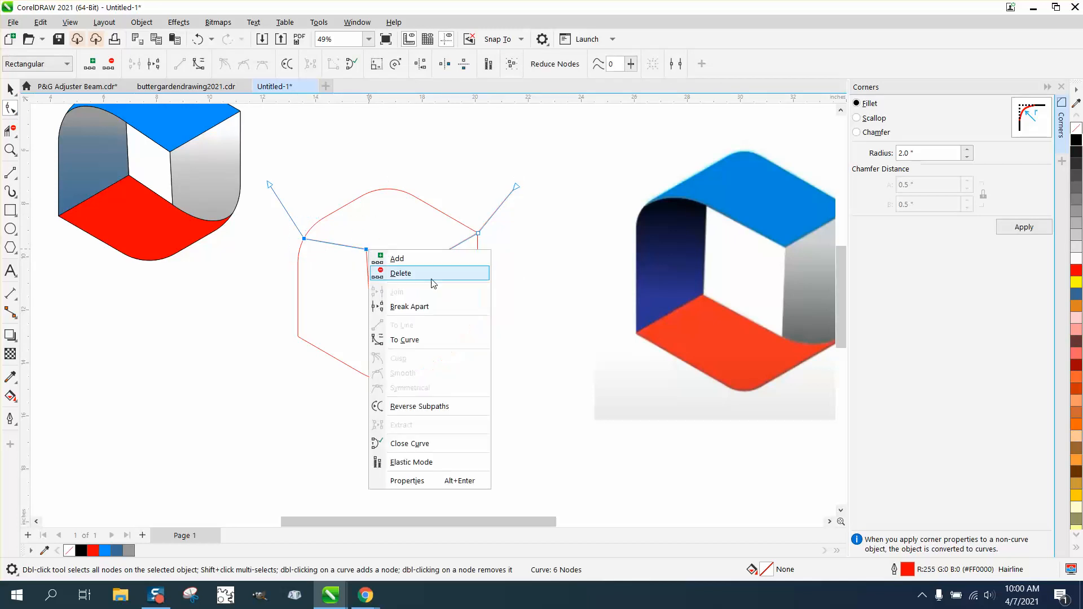
click(400, 337)
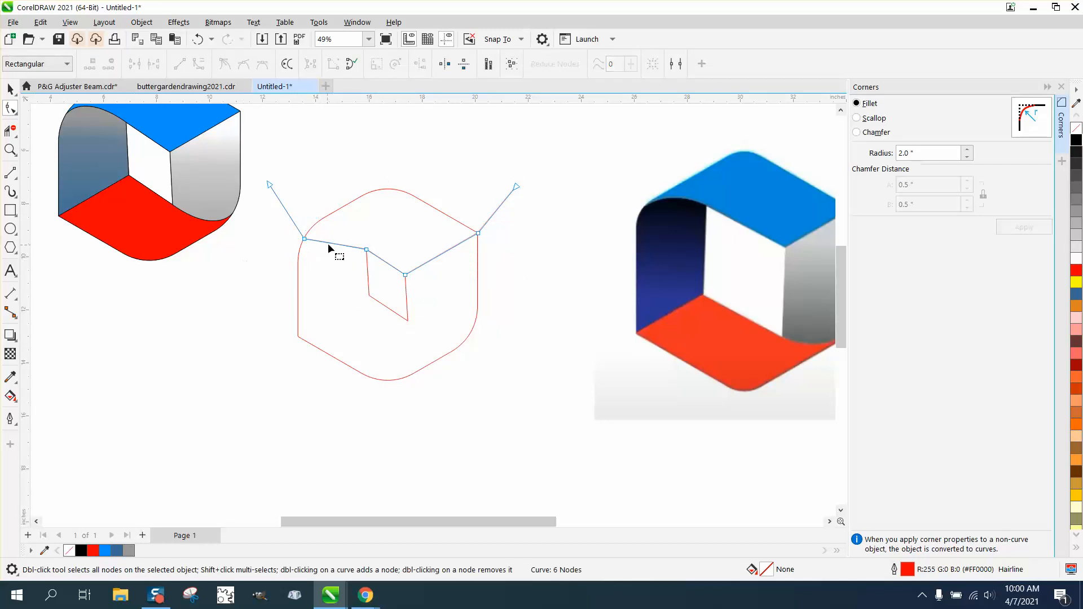
drag(332, 241, 327, 232)
key(space)
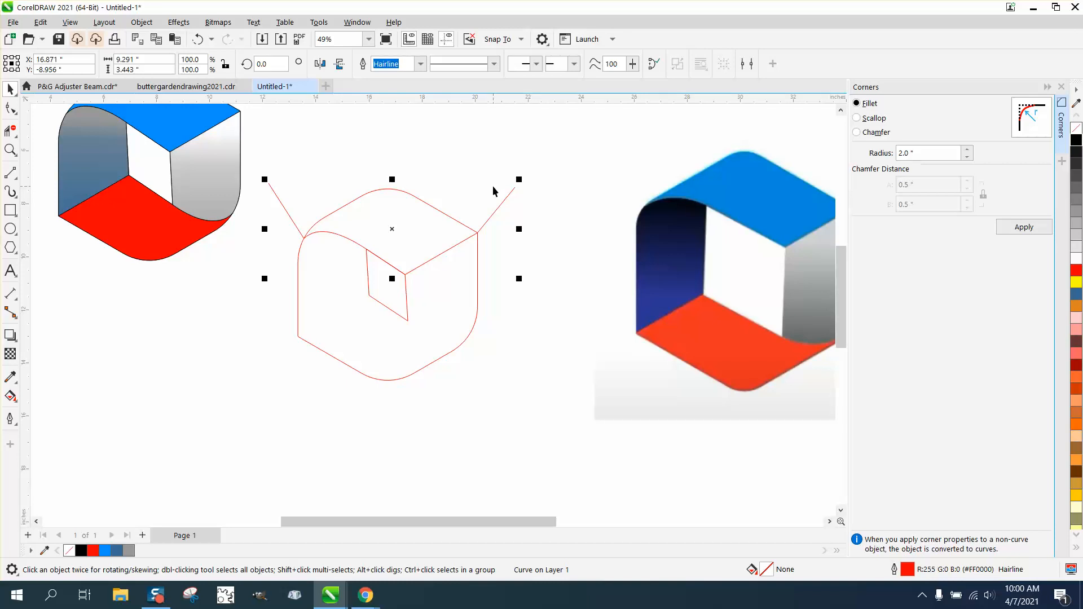
- Place a duplicate of the path, mirrored horizontally and vertically, with its inner corner on the parallelogram's lower-left node
click(340, 64)
click(320, 63)
drag(378, 183, 378, 203)
drag(379, 288, 379, 289)
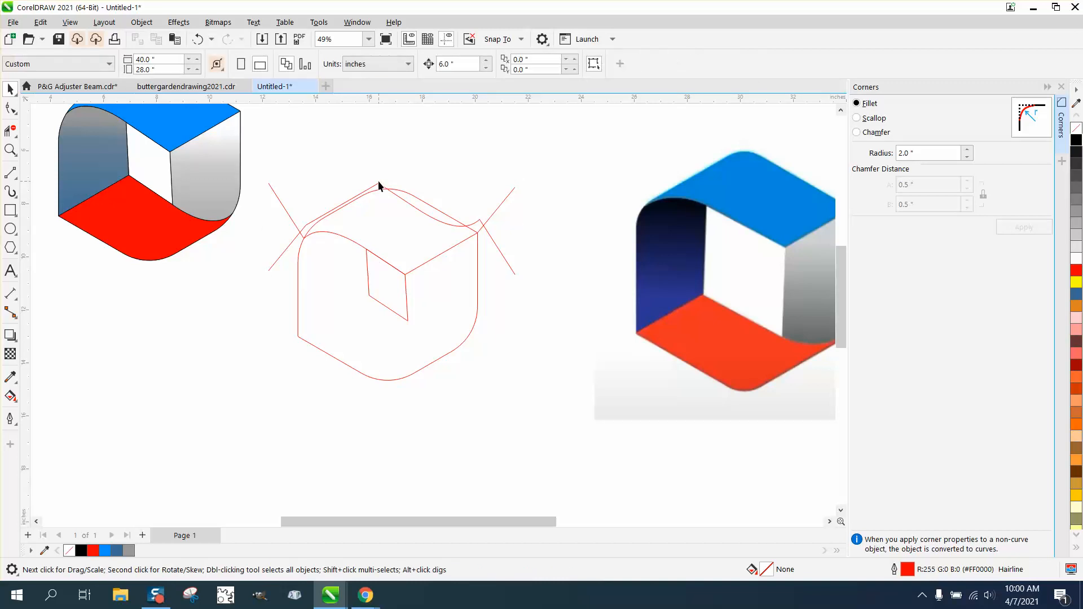
drag(379, 186, 370, 298)
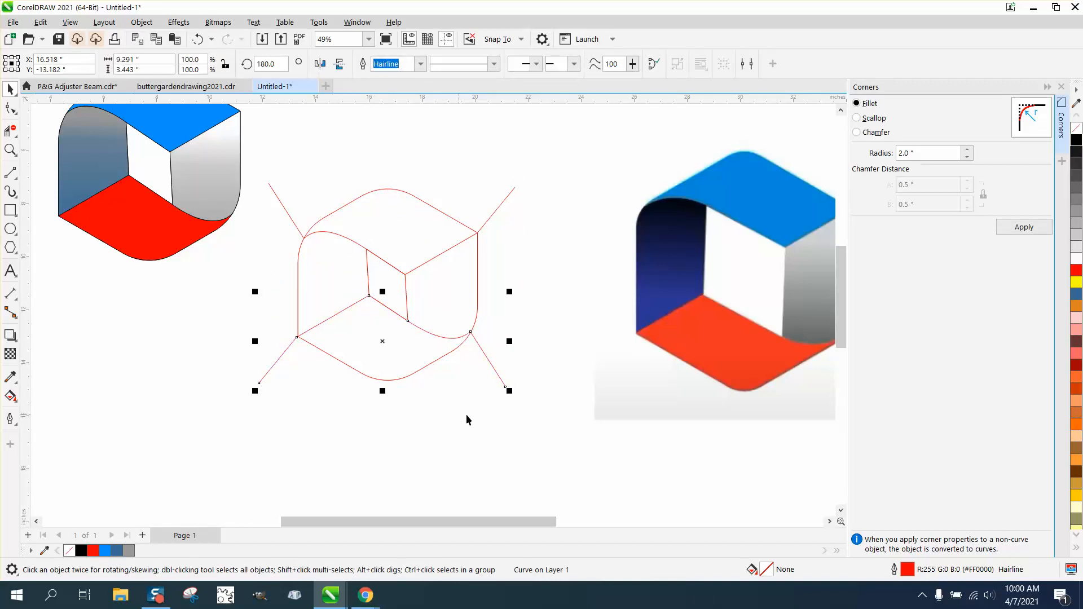
- Trim the four line ends sticking out of the hexagon with Virtual Segment Delete
click(10, 131)
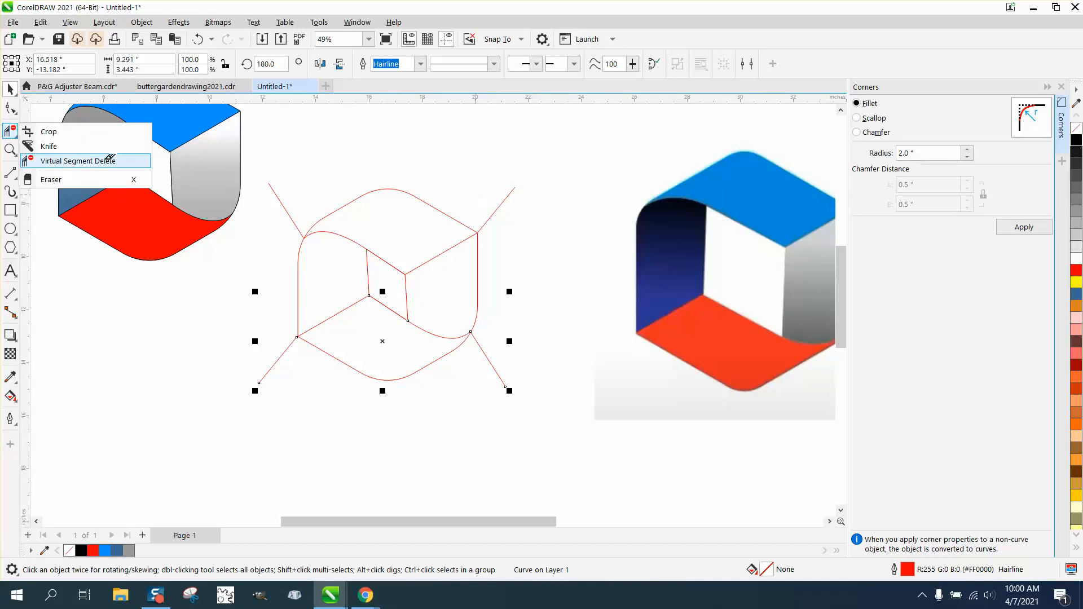
click(110, 161)
click(506, 197)
click(286, 207)
drag(238, 332, 270, 371)
drag(516, 386, 504, 407)
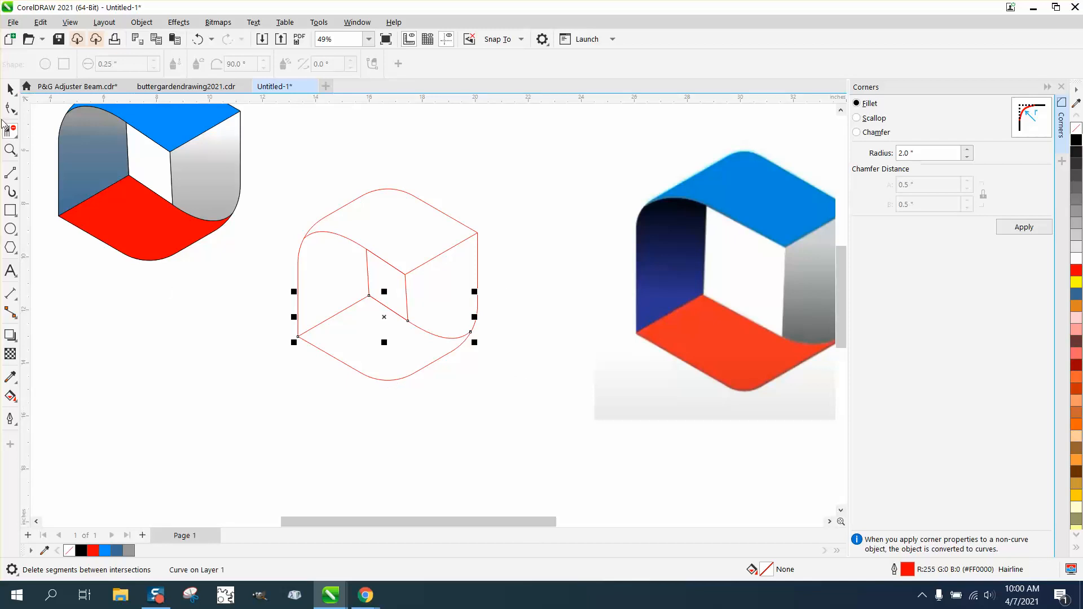
- Try a dull blue (#396A96) Smart Fill in the top band of the hexagon
click(10, 89)
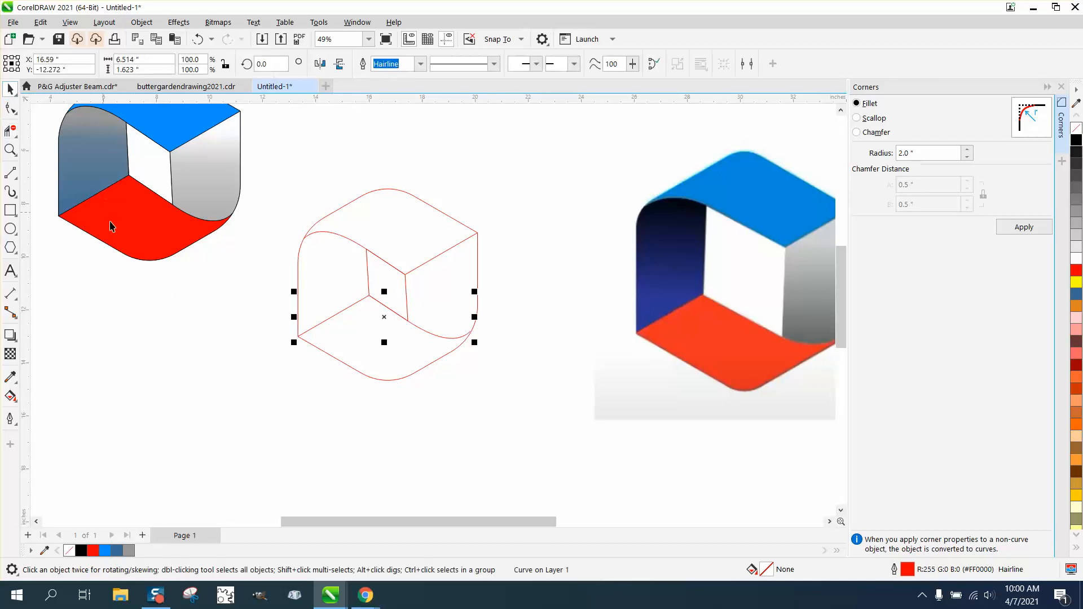
click(17, 405)
click(46, 412)
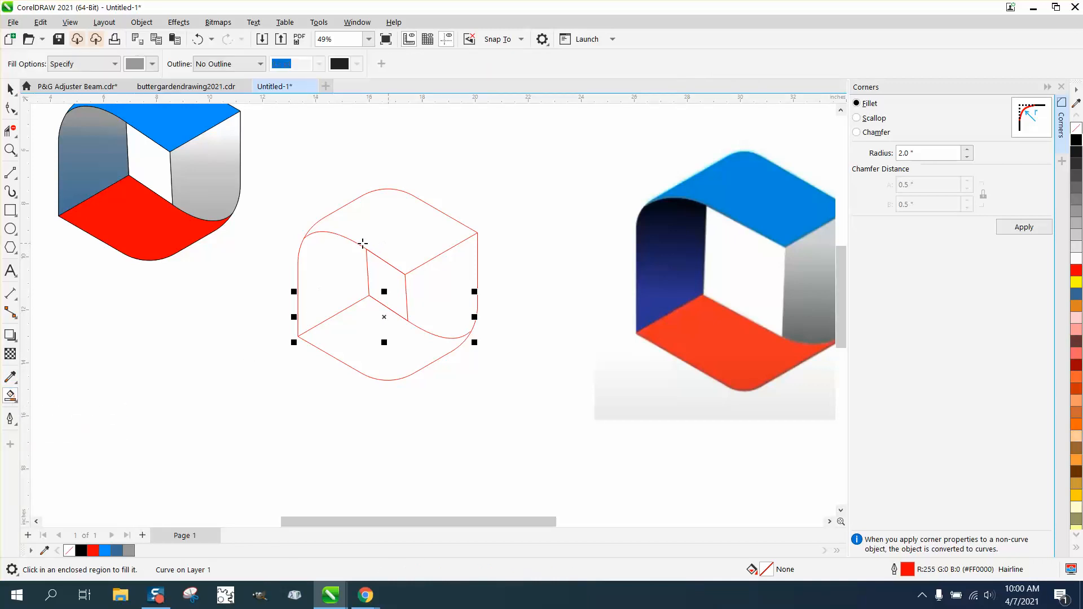
click(152, 64)
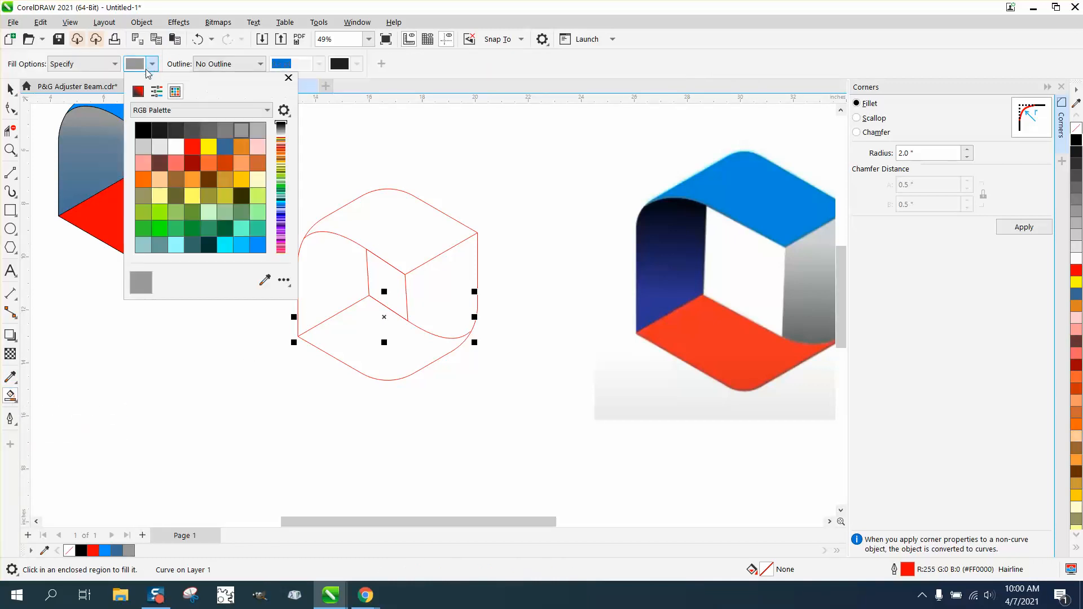
click(225, 148)
click(404, 227)
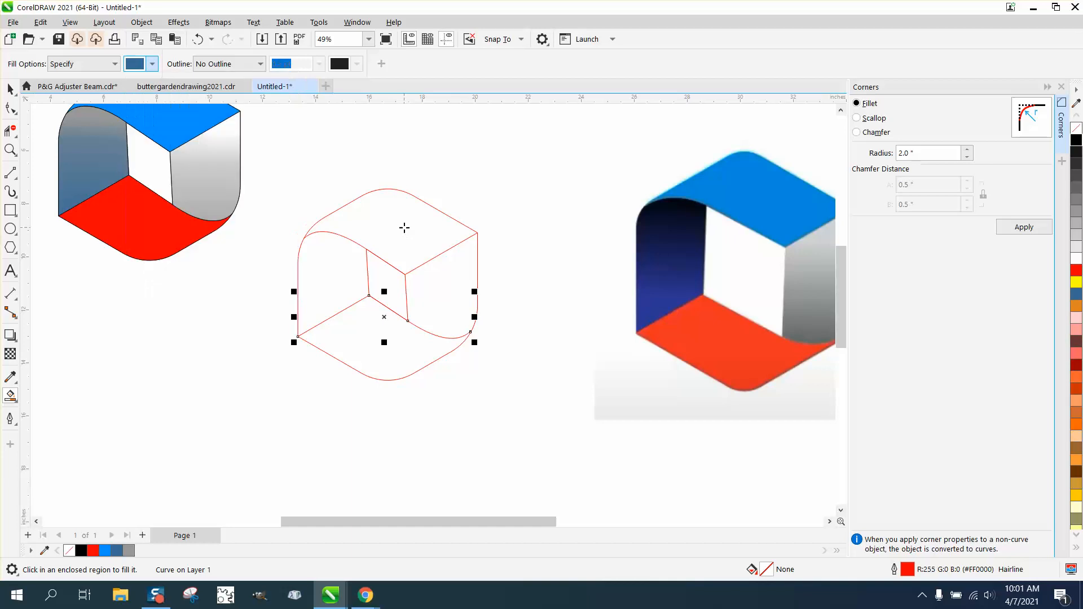
click(407, 229)
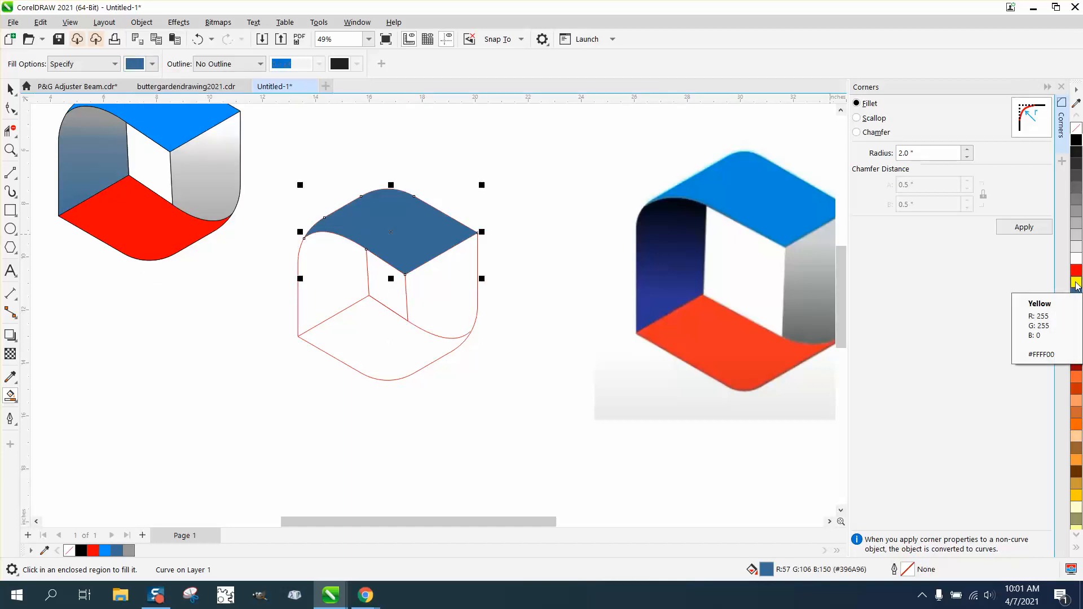
- Try tinting the top band's fill with yellow and red, and undo the tints and the fill
ctrl+click(1077, 282)
ctrl+click(1076, 282)
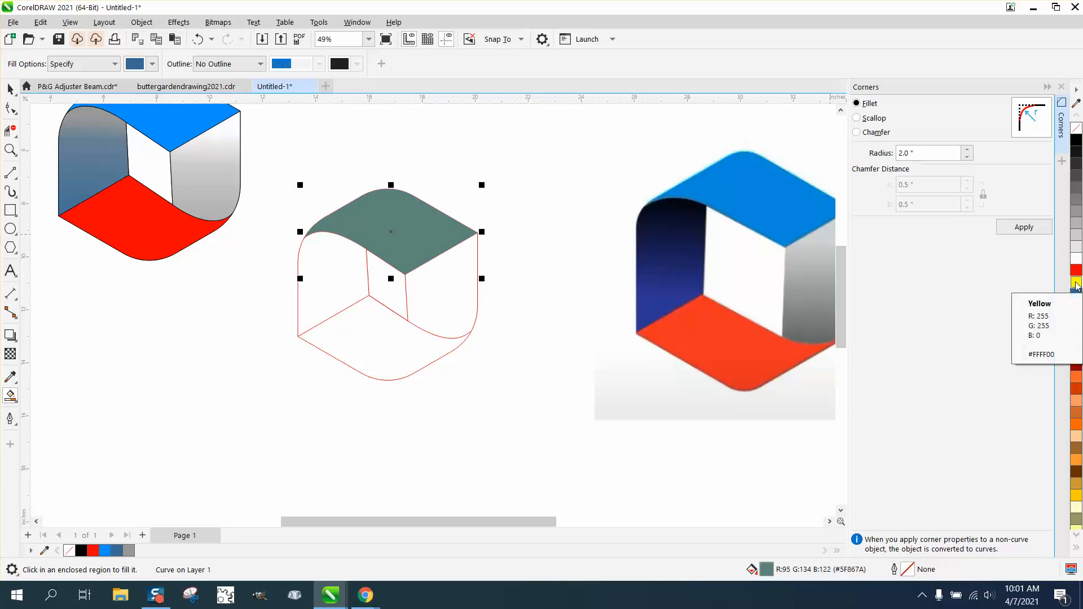
ctrl+click(1076, 271)
ctrl+click(1076, 270)
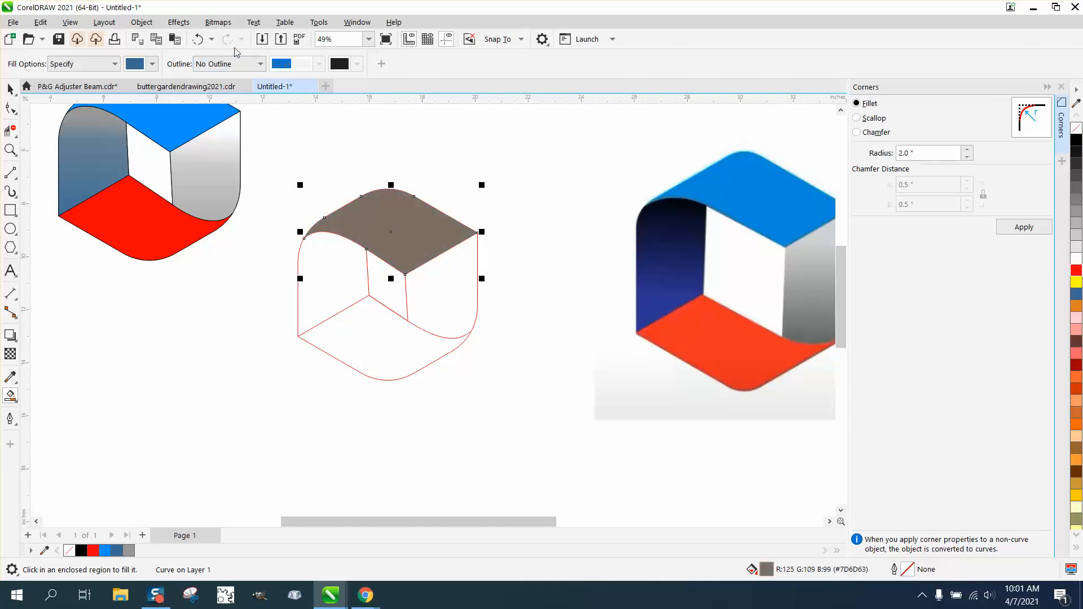
click(198, 39)
click(198, 40)
click(198, 39)
click(197, 40)
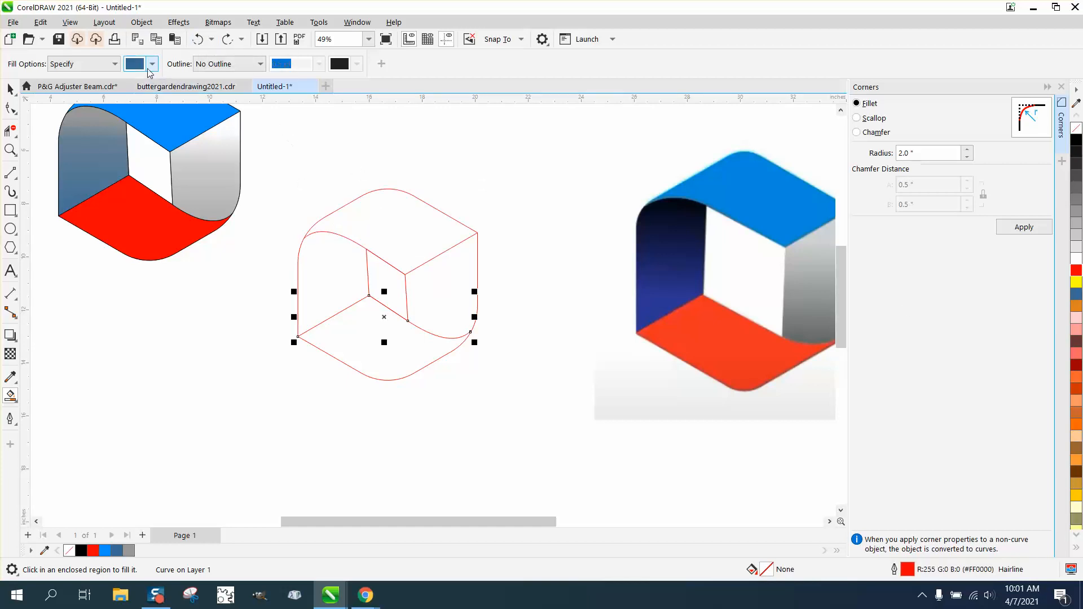
- Smart-fill the hexagon's top band with bright blue (#0092FF) and the left band with dull blue (#396A96)
click(151, 64)
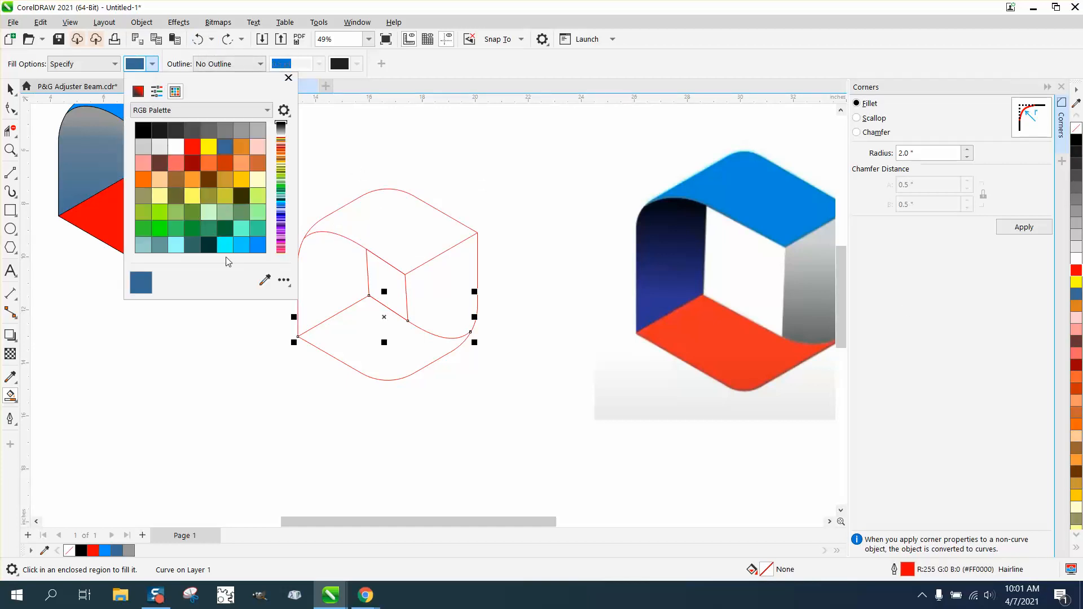
click(240, 248)
click(416, 244)
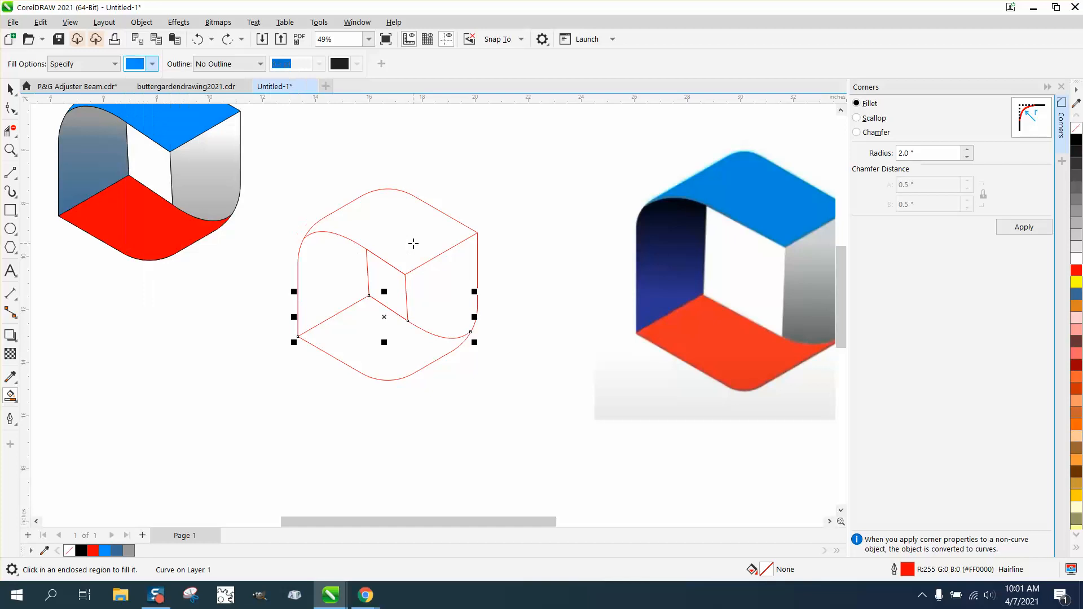
click(419, 245)
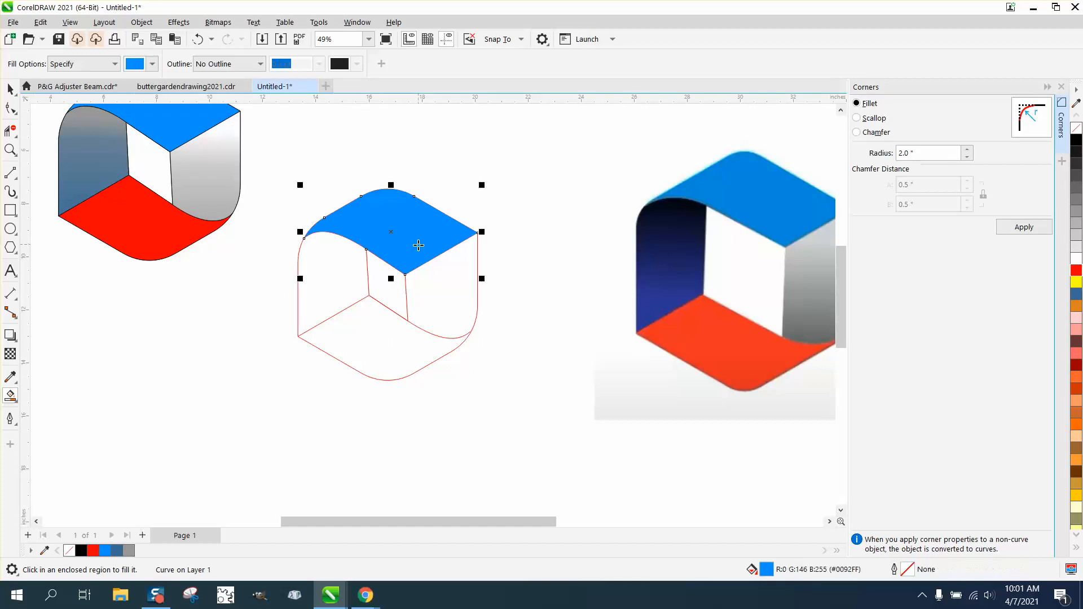
click(344, 279)
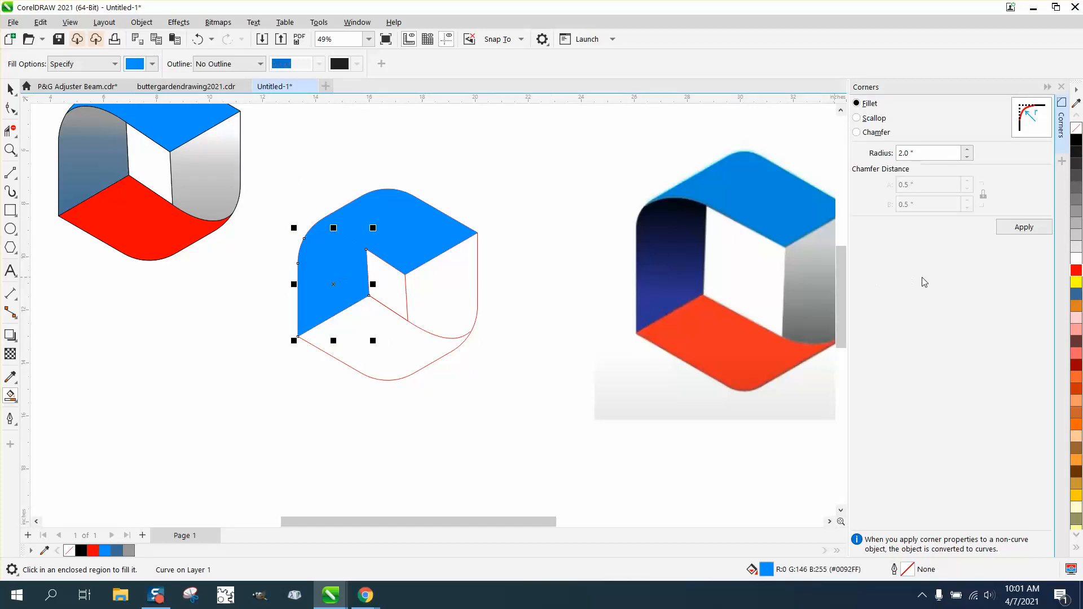
click(1075, 294)
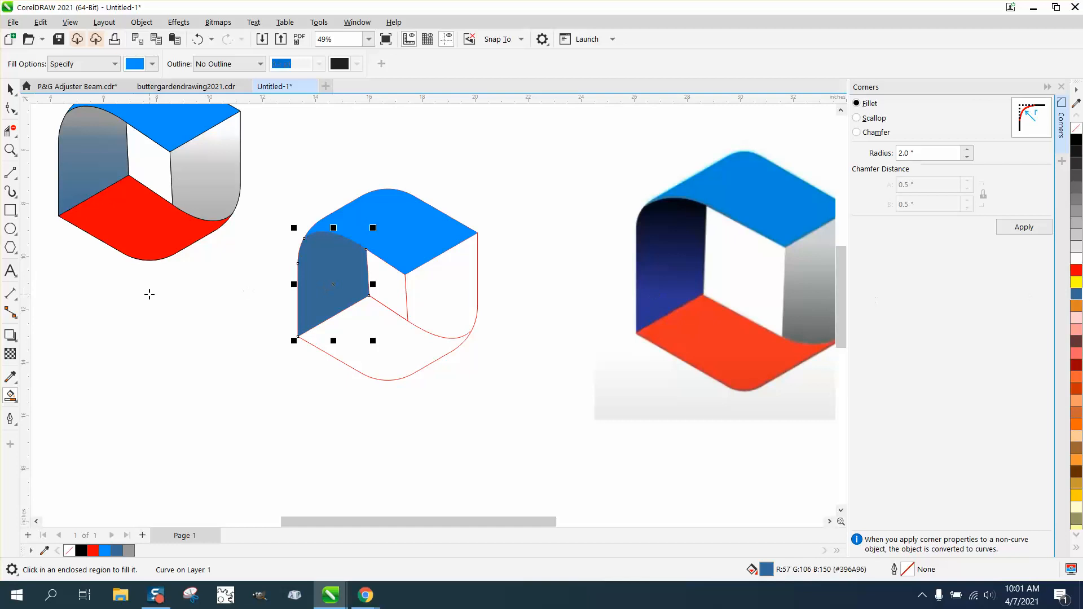
- Give the left band a vertical fountain fill from grey at its top to dull blue below, with the midpoint shifted upward
click(16, 403)
click(62, 398)
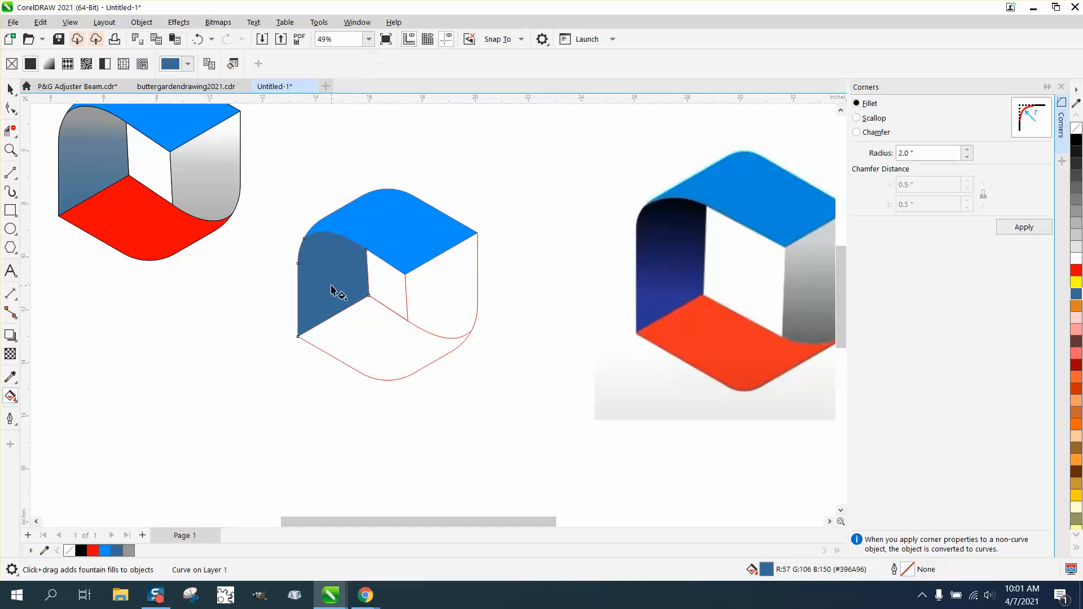
drag(333, 239, 335, 309)
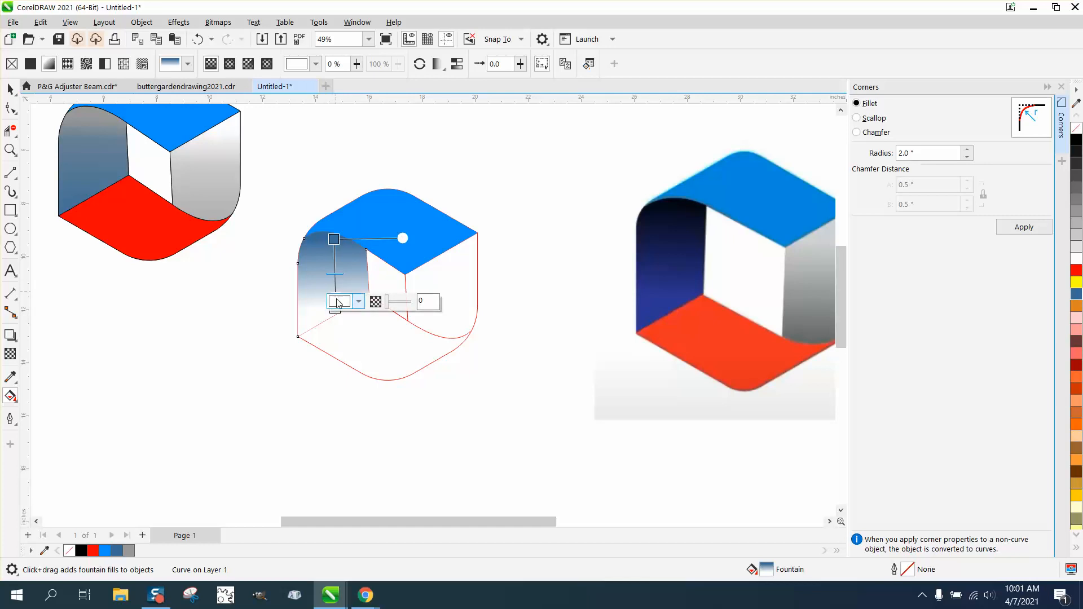
drag(332, 308, 333, 331)
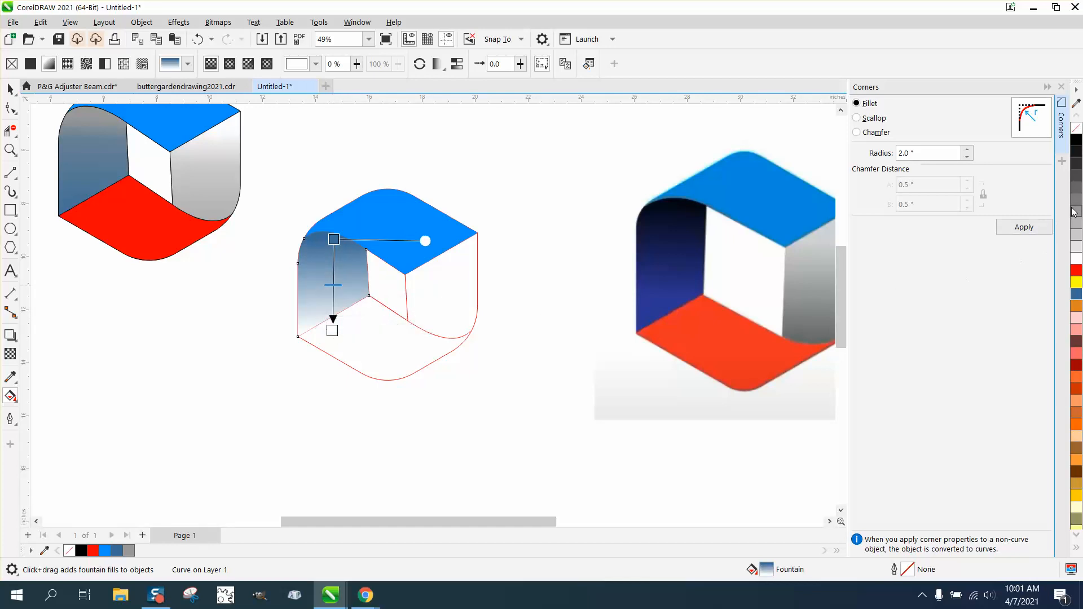
drag(1049, 219, 335, 238)
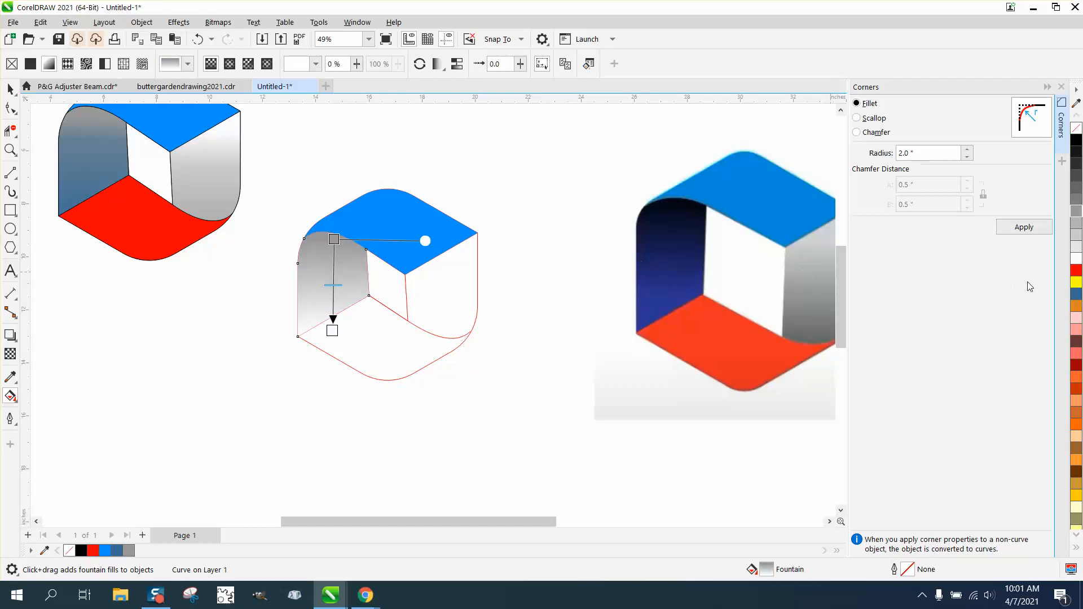
drag(1077, 294, 333, 330)
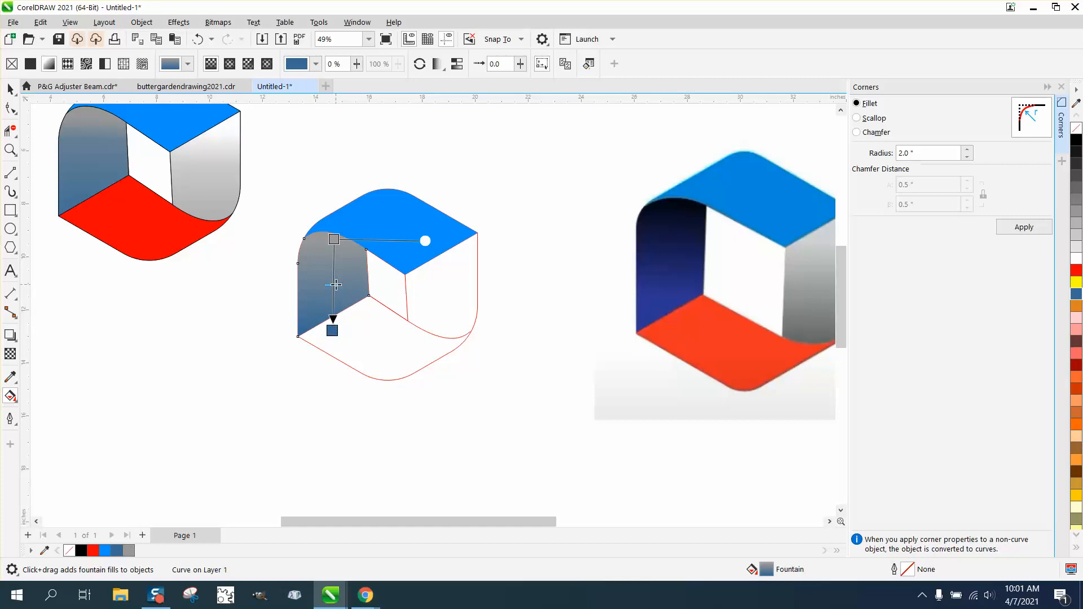
drag(336, 281, 334, 265)
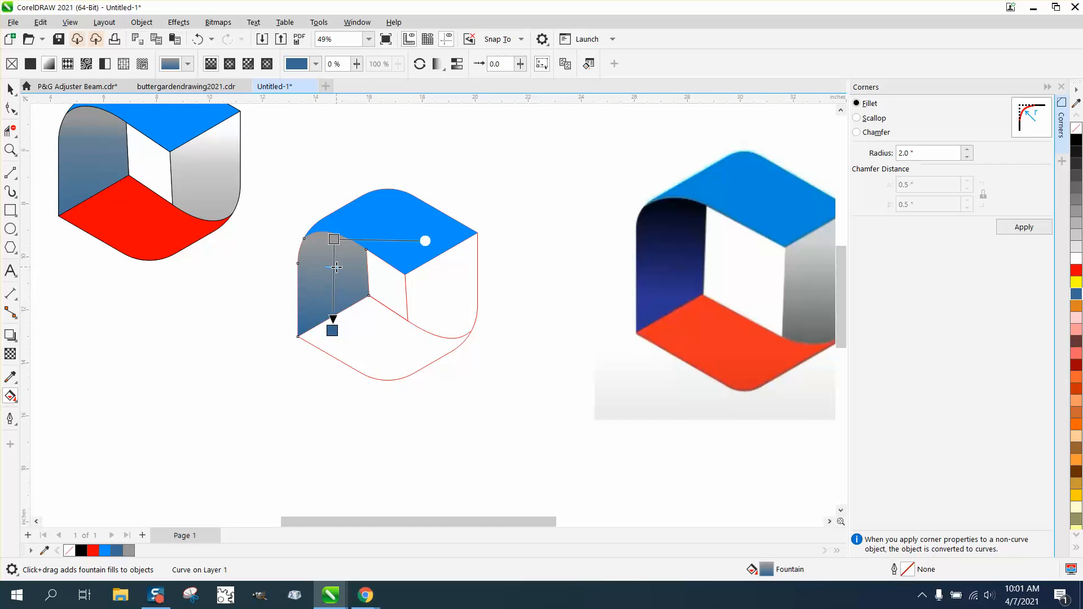
click(10, 87)
click(215, 254)
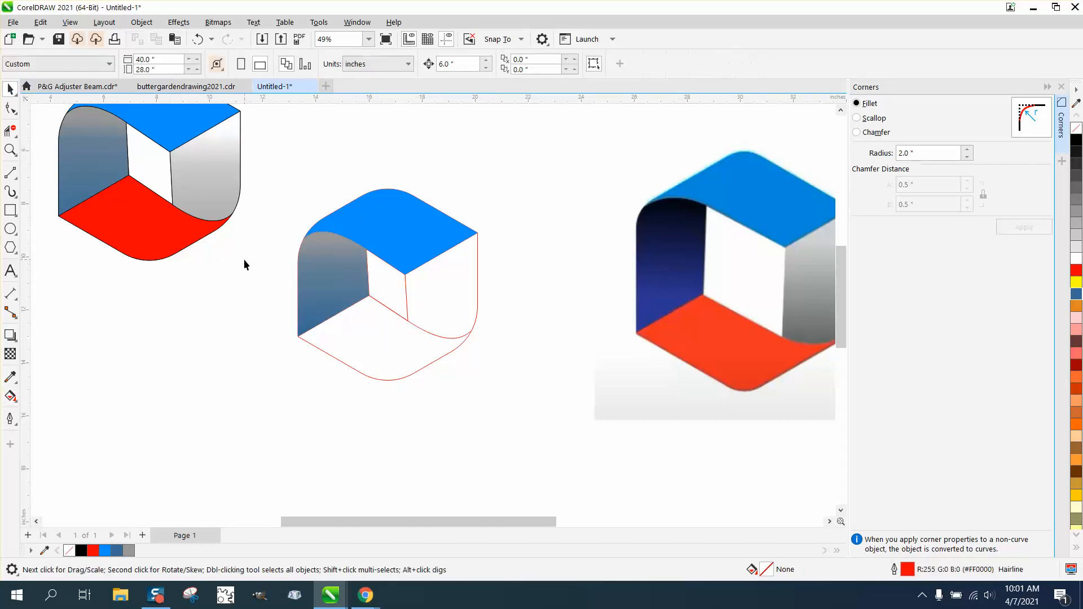
- Smart-fill the lower band of the hexagon with red (#FF0000)
click(10, 396)
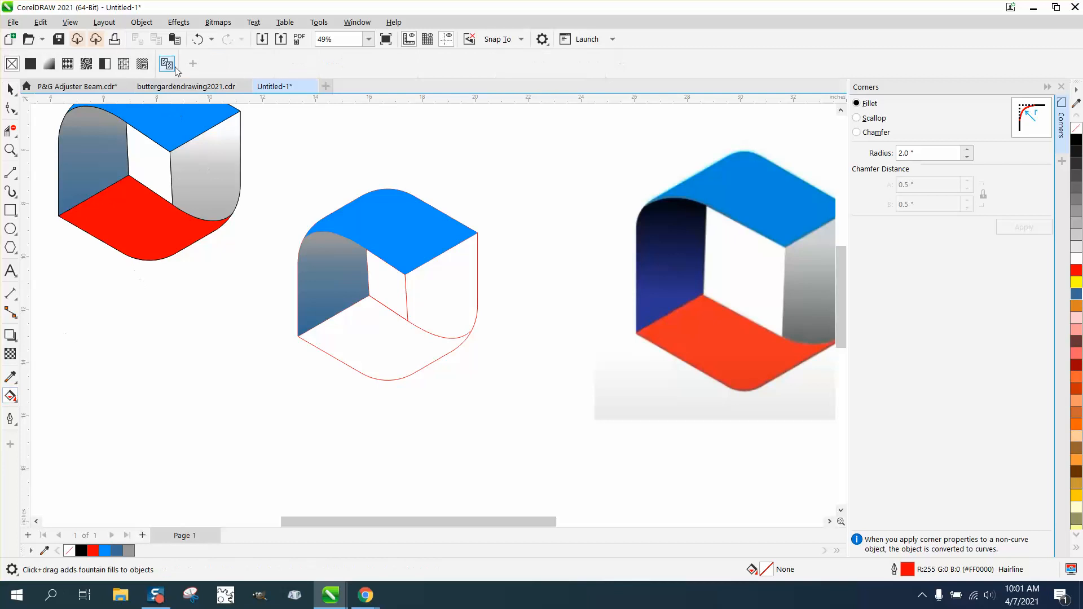
click(18, 402)
click(33, 411)
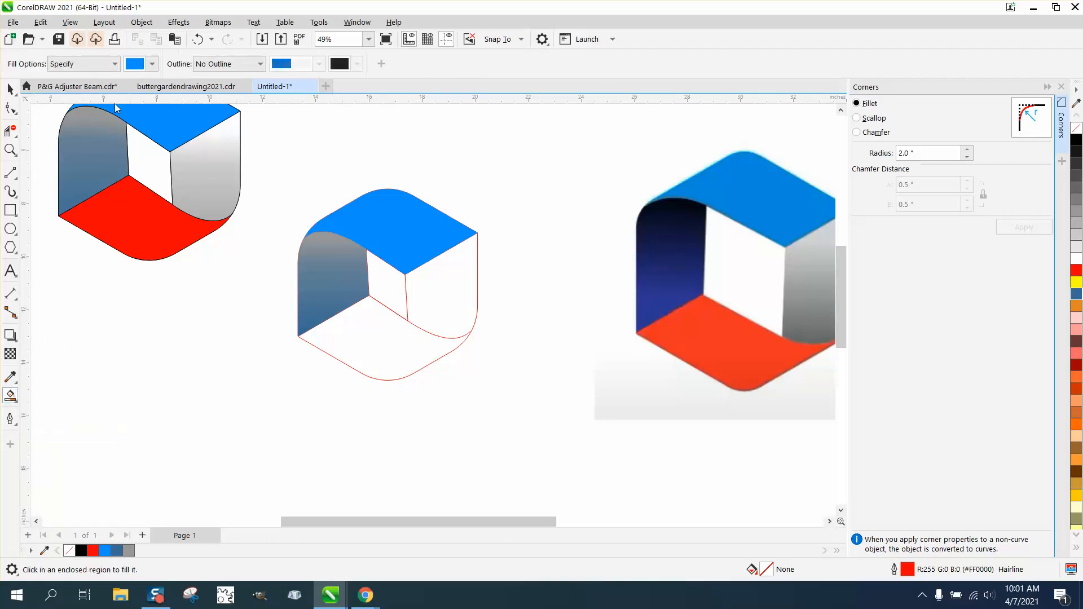
click(154, 65)
click(192, 144)
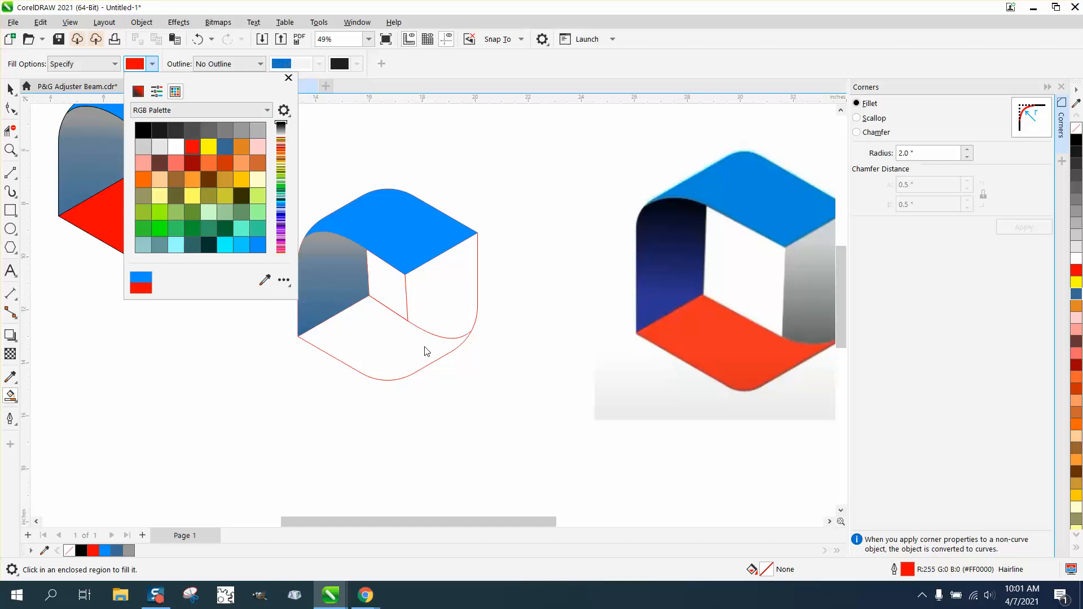
click(381, 344)
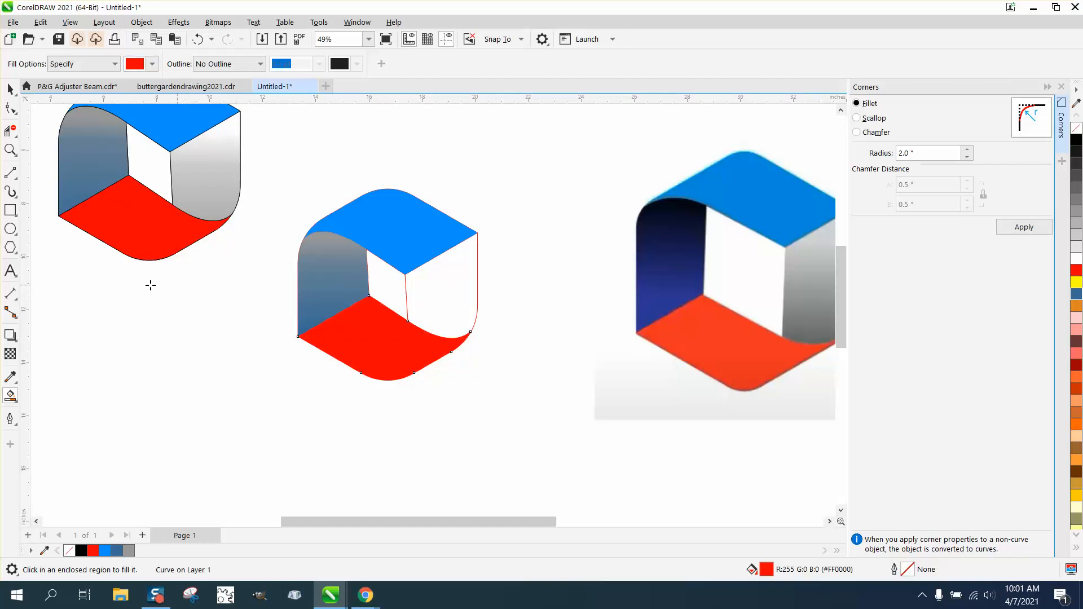
- Smart-fill the right band with grey (#808080) and give it a vertical fountain fill fading to white at its upper edge
click(152, 64)
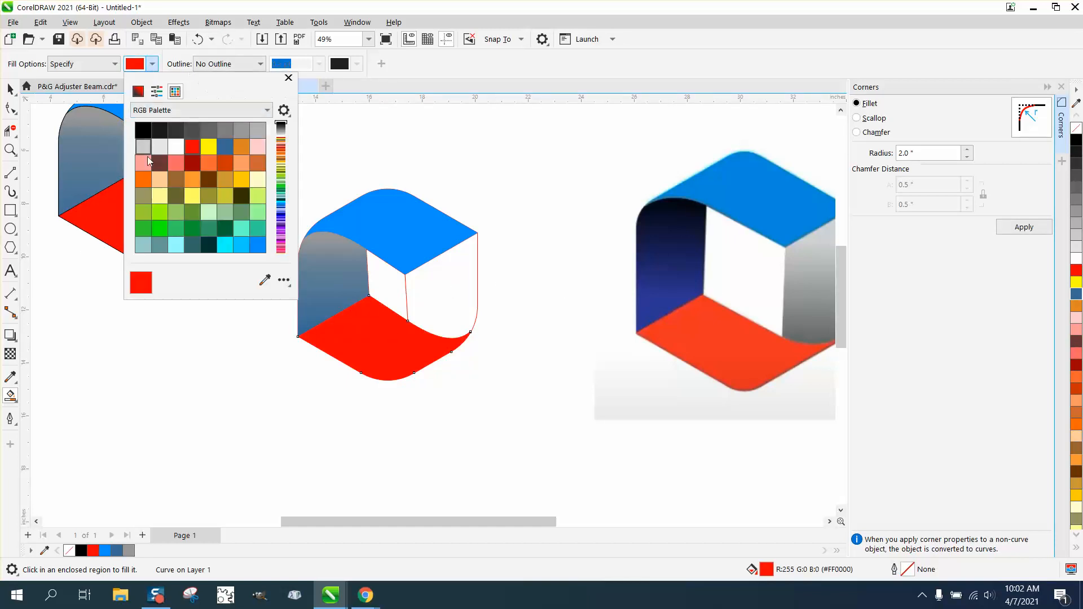
click(225, 129)
click(448, 276)
click(17, 406)
click(51, 402)
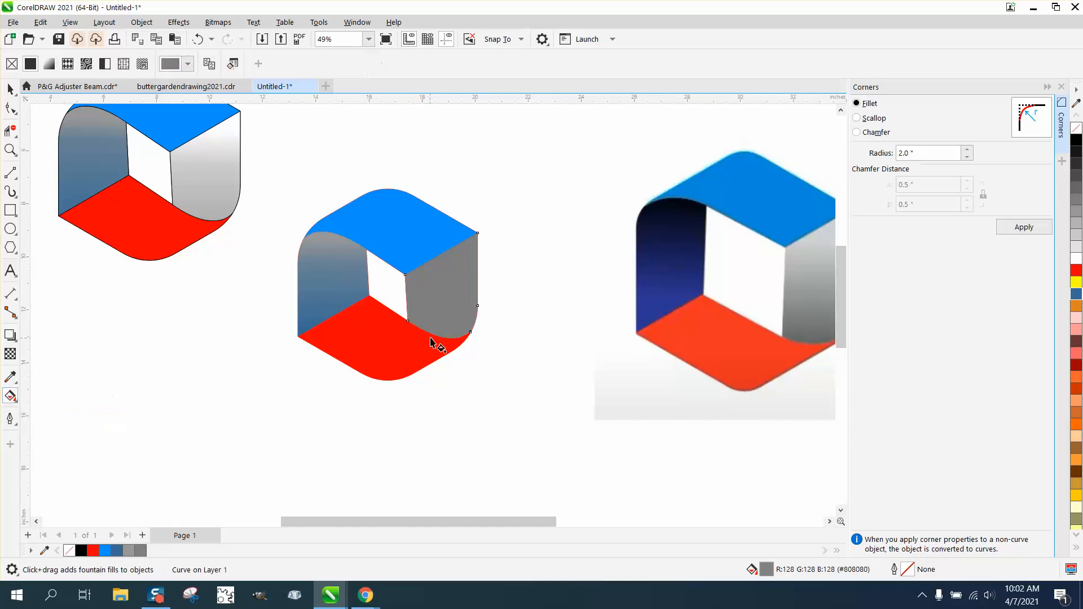
drag(449, 331, 446, 251)
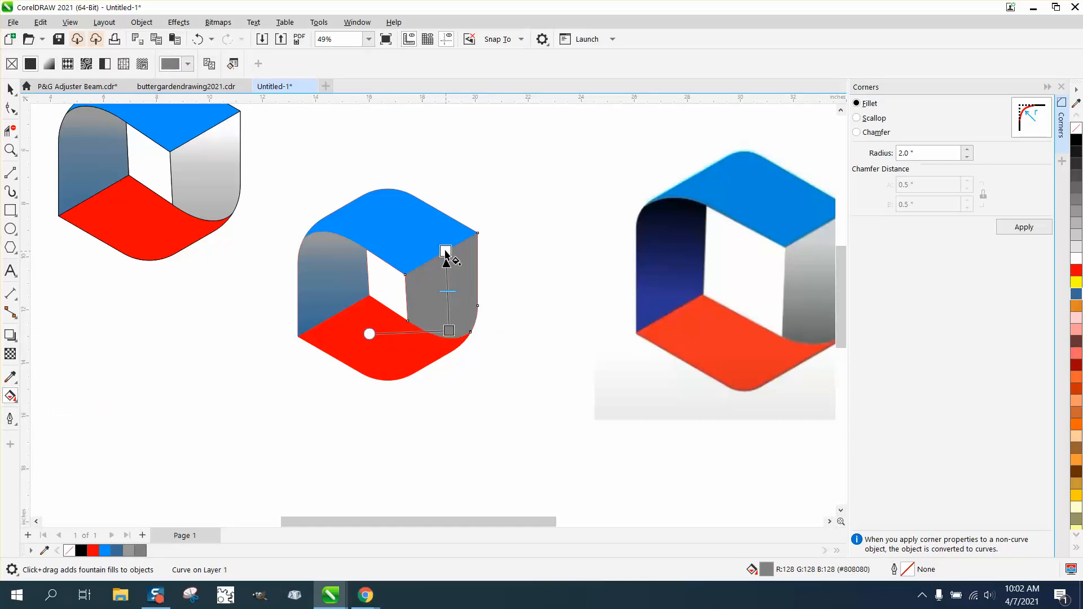
drag(445, 253, 453, 247)
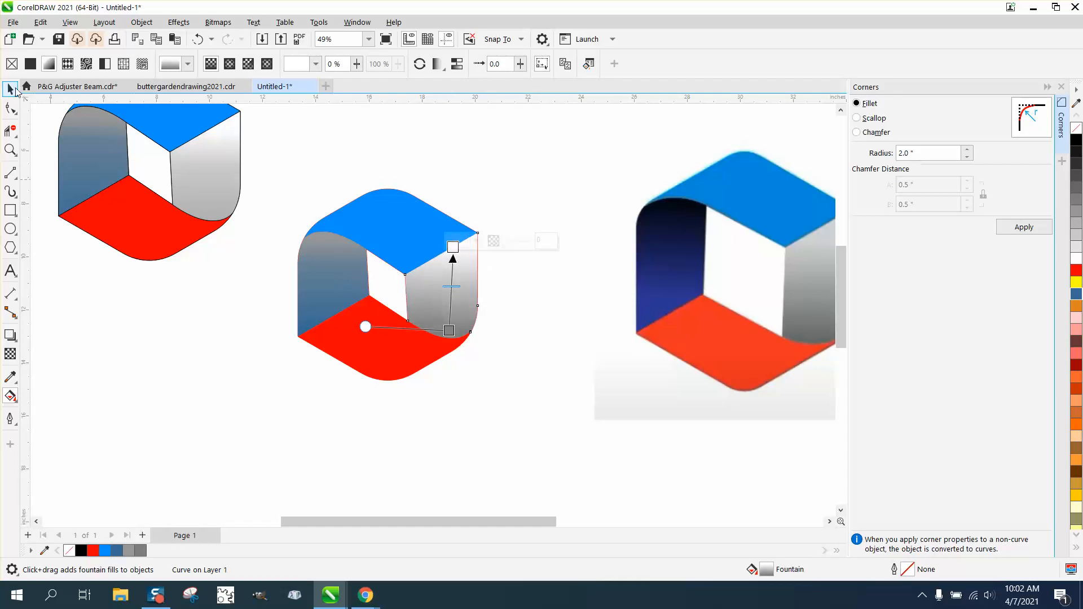
click(10, 89)
click(279, 169)
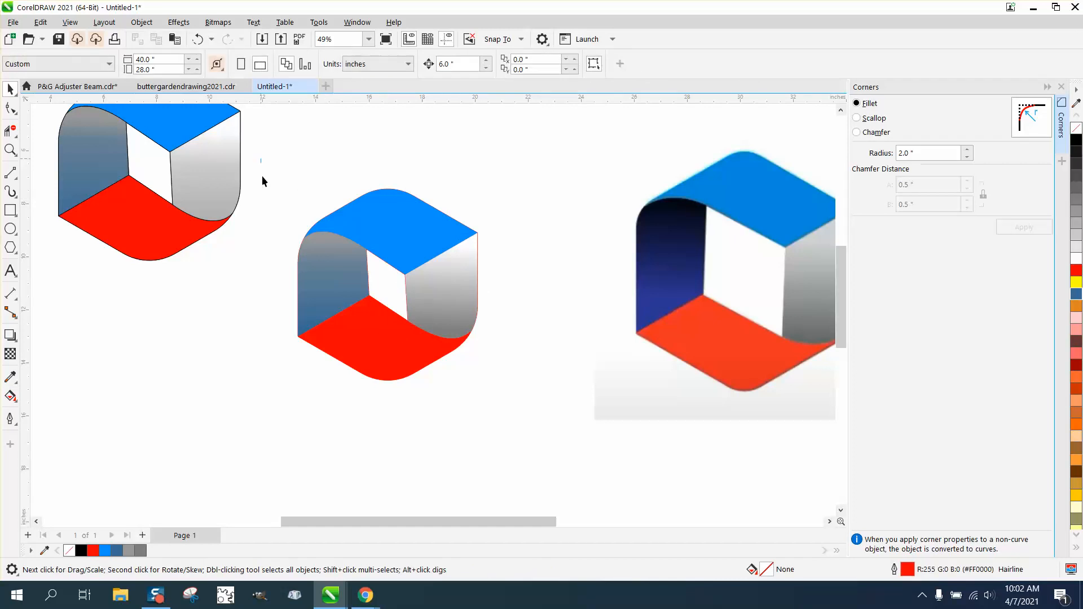
- Select all parts of the new hexagon and replace their outlines with black hairlines
drag(493, 387, 494, 388)
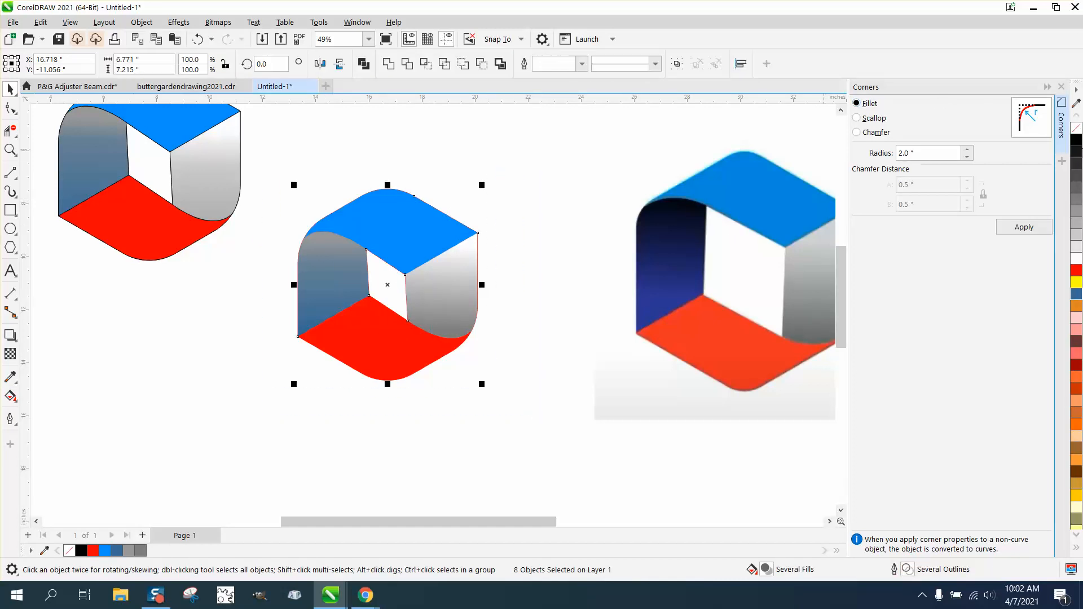
right_click(1077, 130)
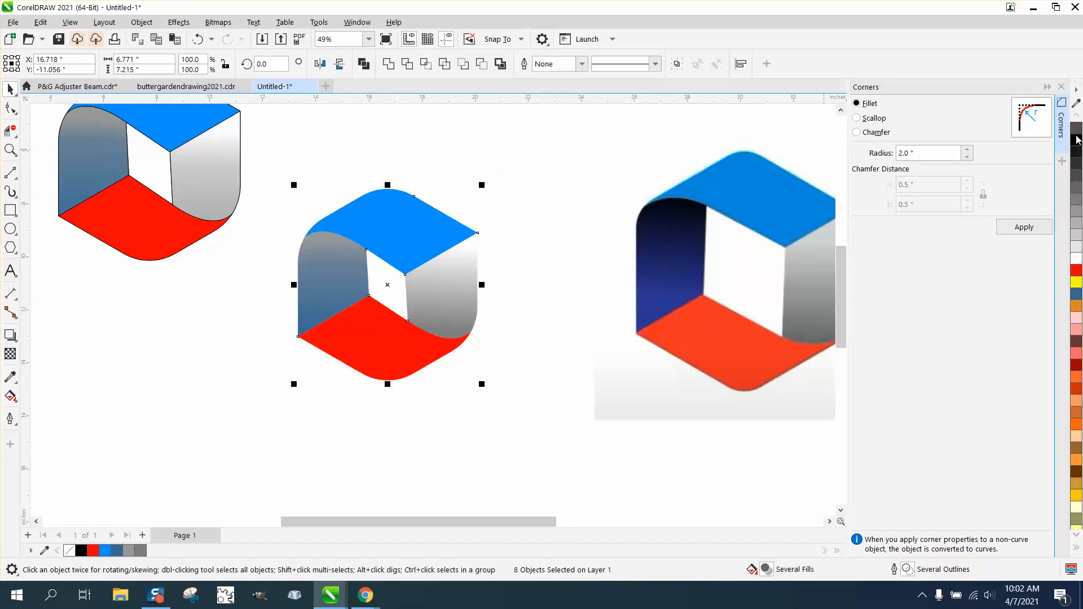
right_click(1078, 141)
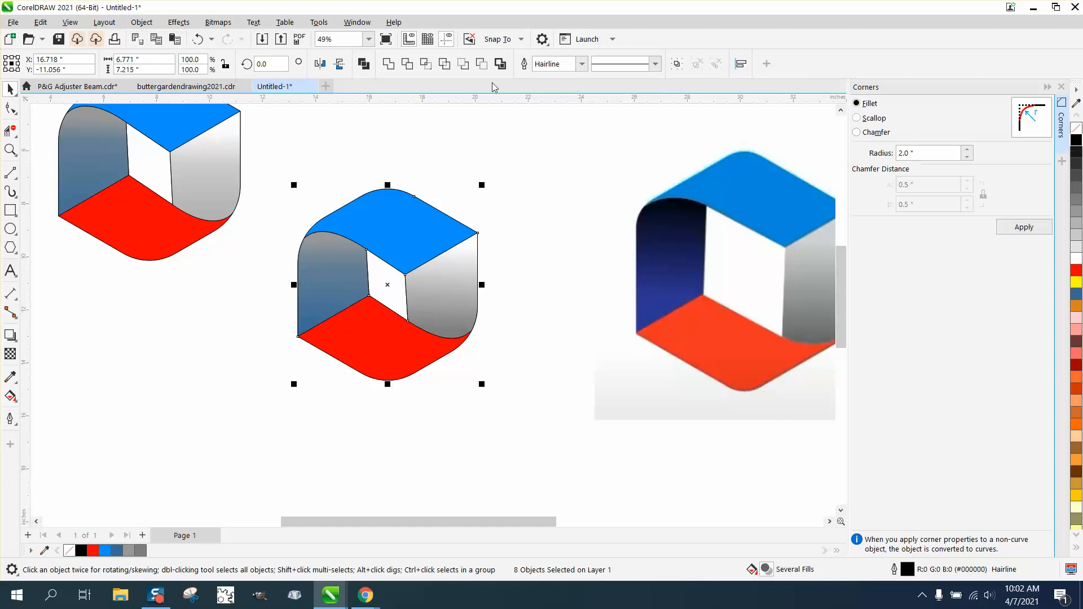
- Set the outline width of the selected new hexagon parts to 4 pt, using points as the width unit
double_click(907, 570)
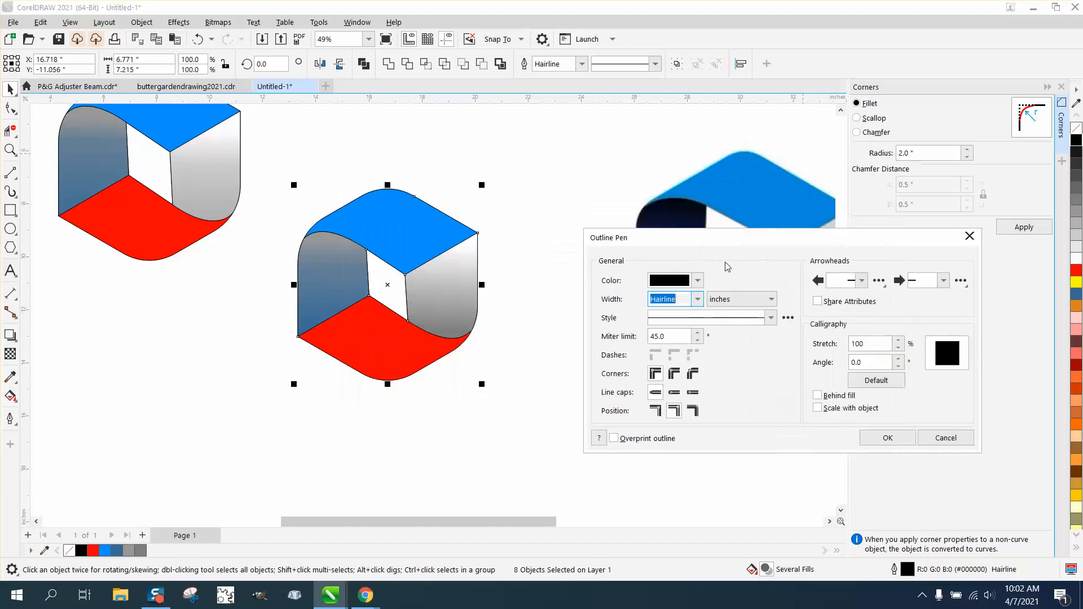
click(697, 299)
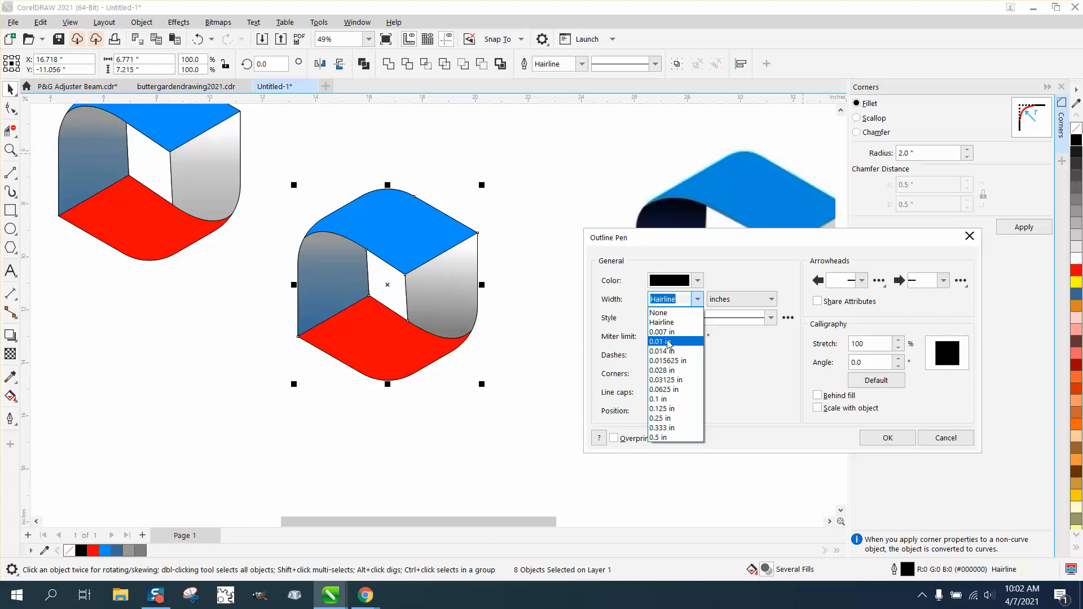
click(773, 302)
click(771, 299)
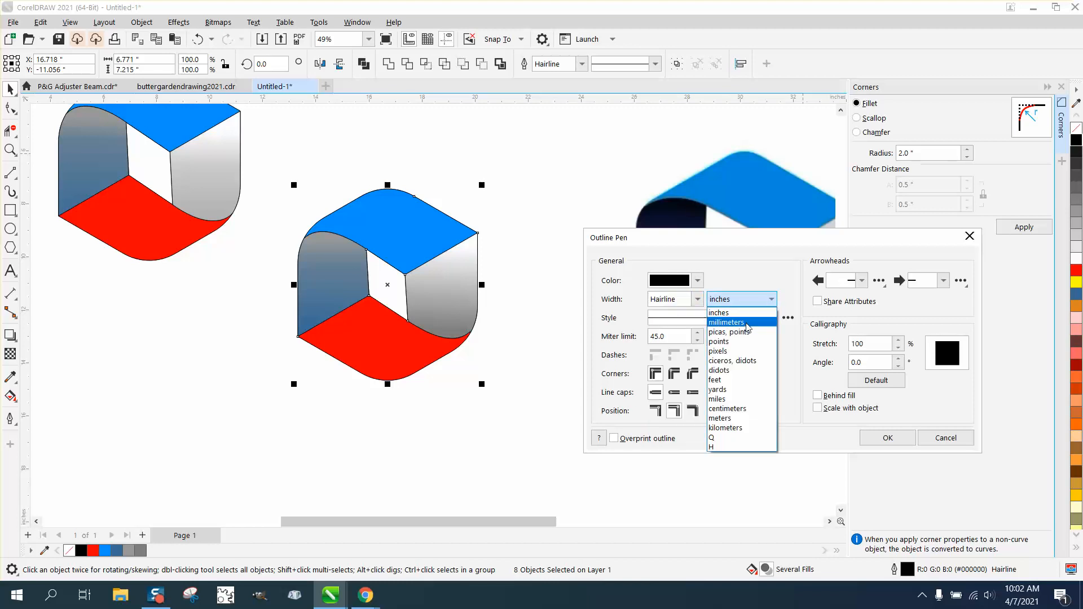
click(719, 341)
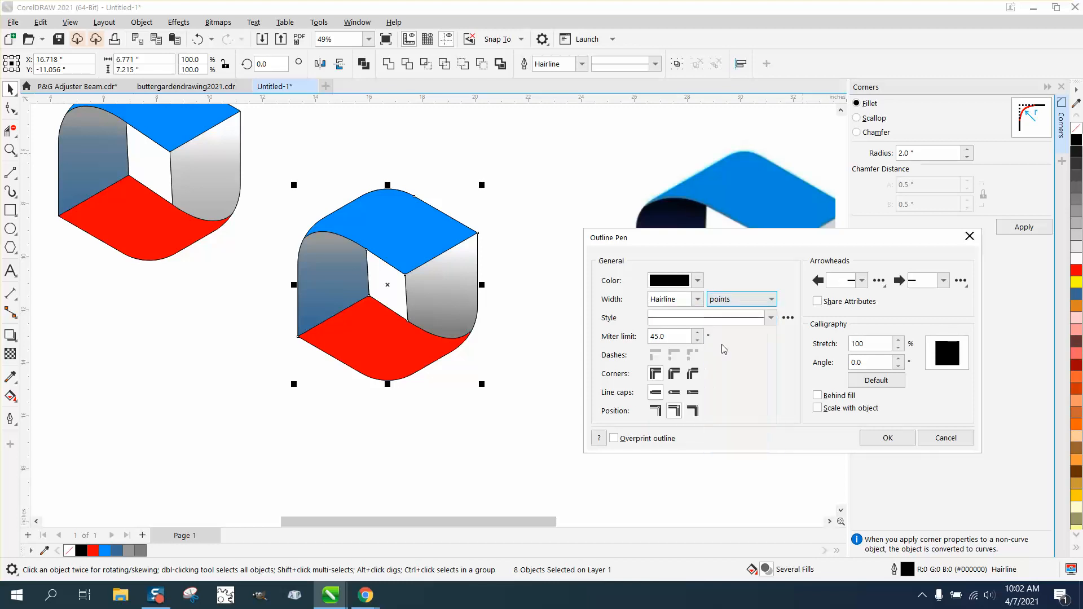
click(697, 299)
click(674, 350)
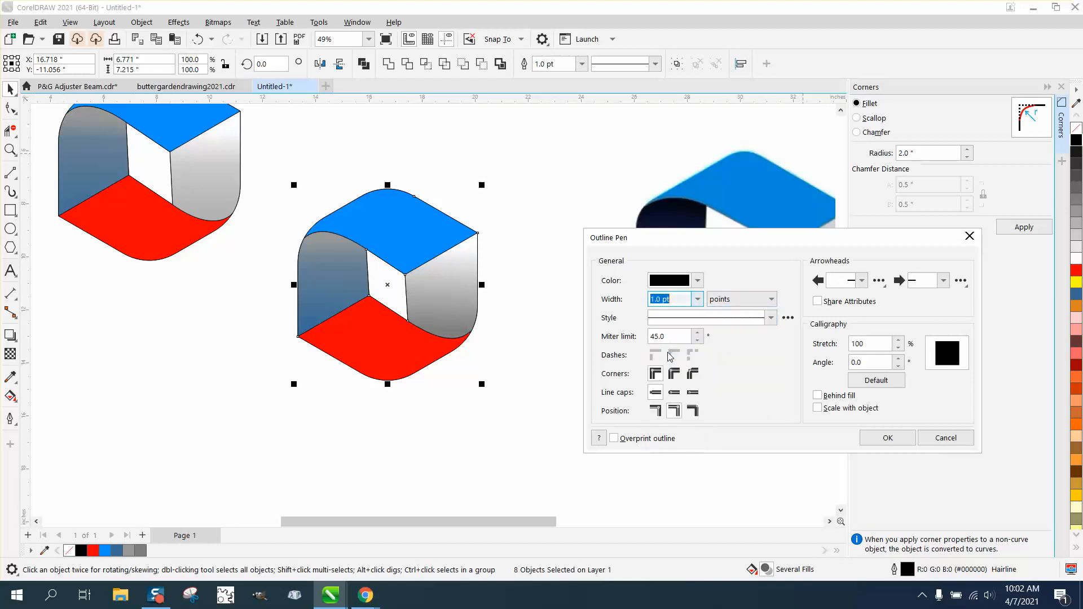
click(698, 300)
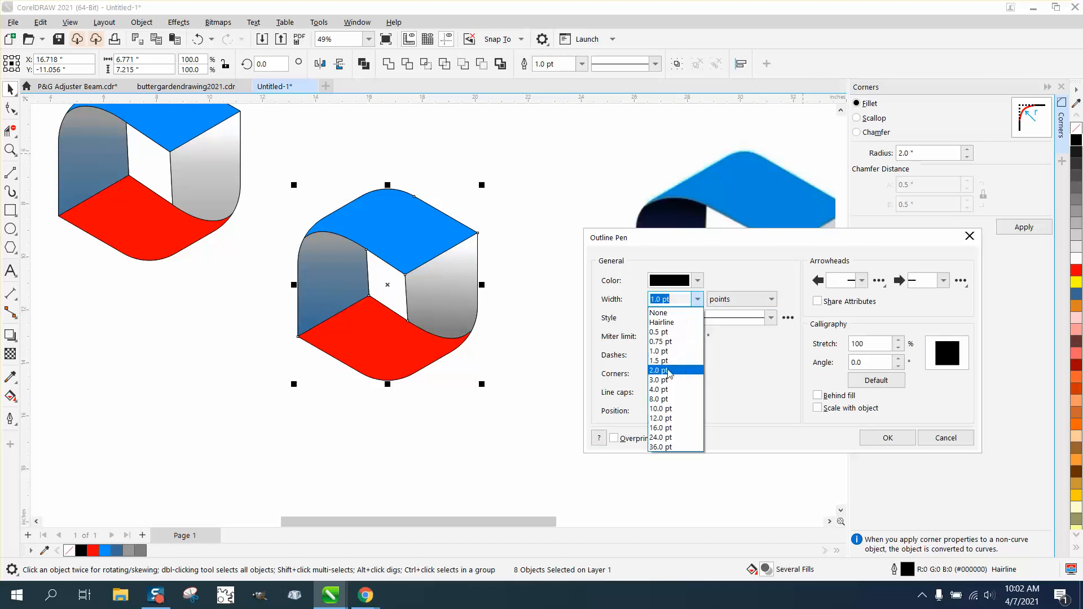
click(663, 399)
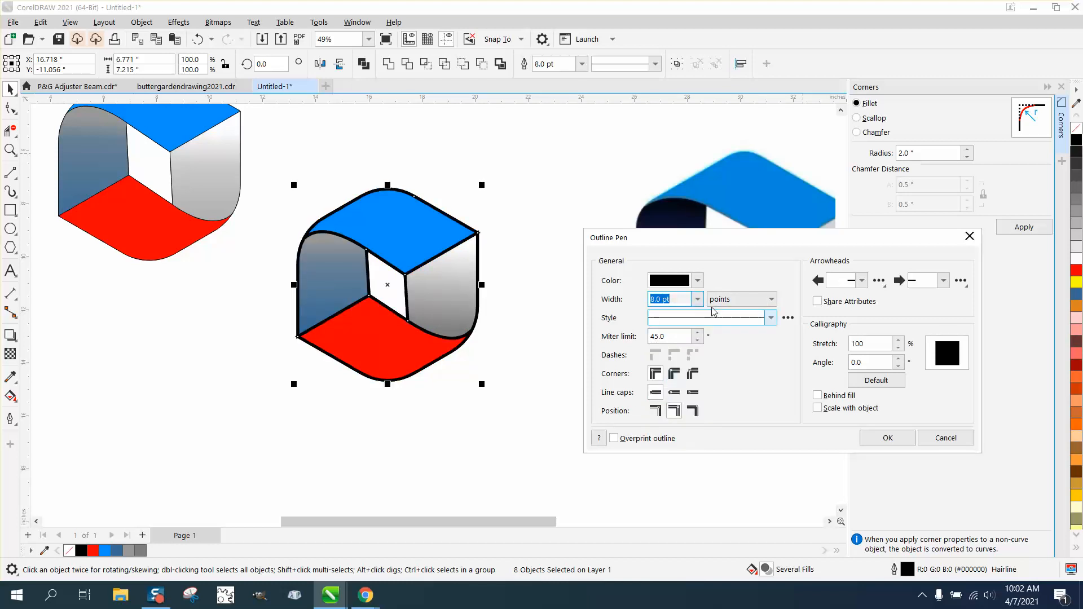
click(697, 299)
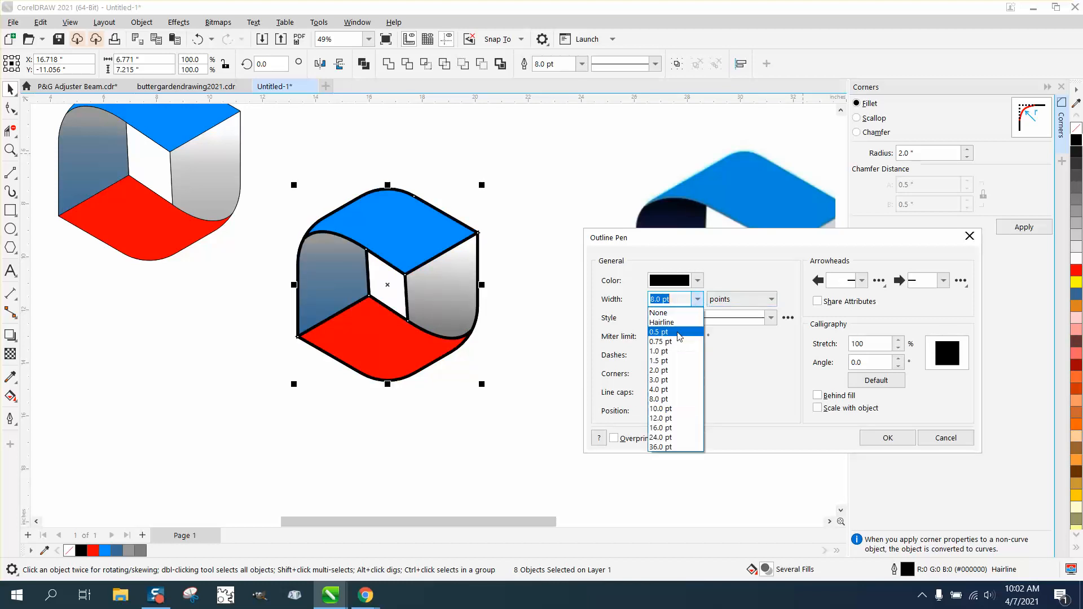
click(665, 390)
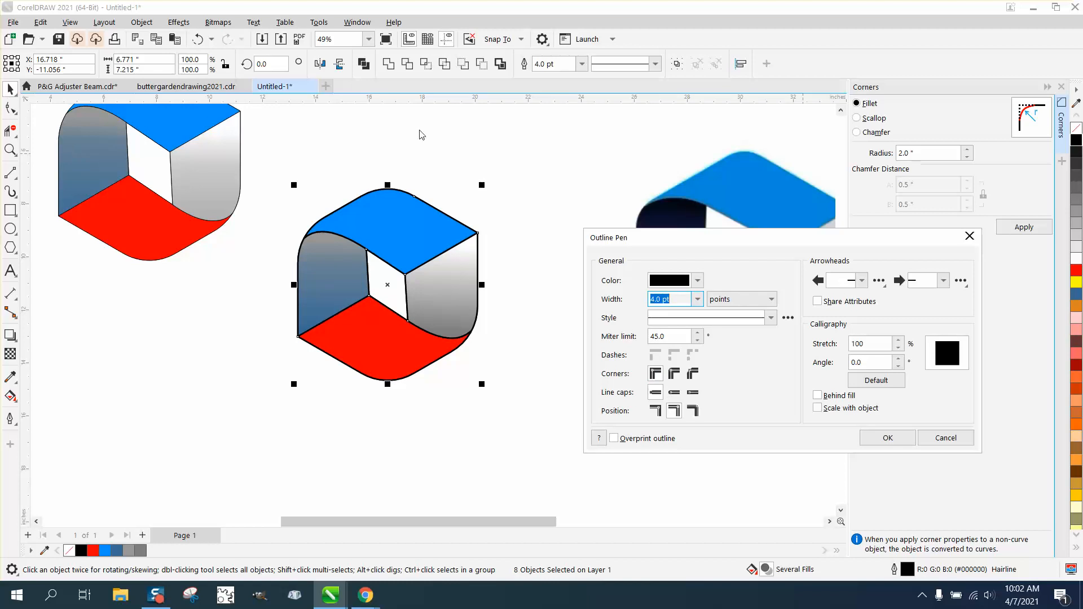
click(898, 436)
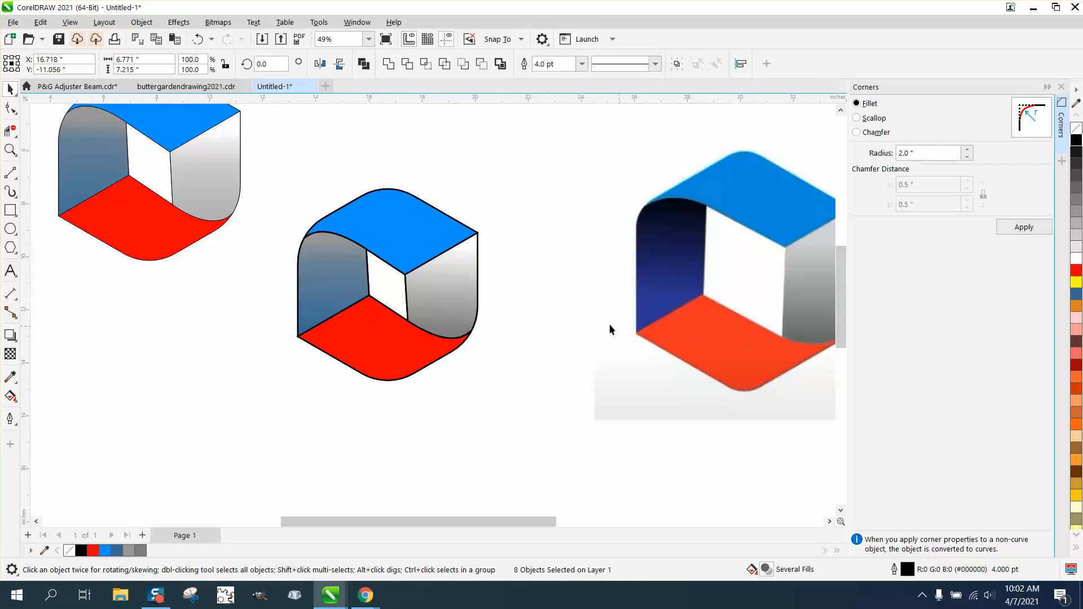
- Try to remove the curved segment between the red and grey bands with Virtual Segment Delete, and undo the deletion
click(10, 130)
click(433, 328)
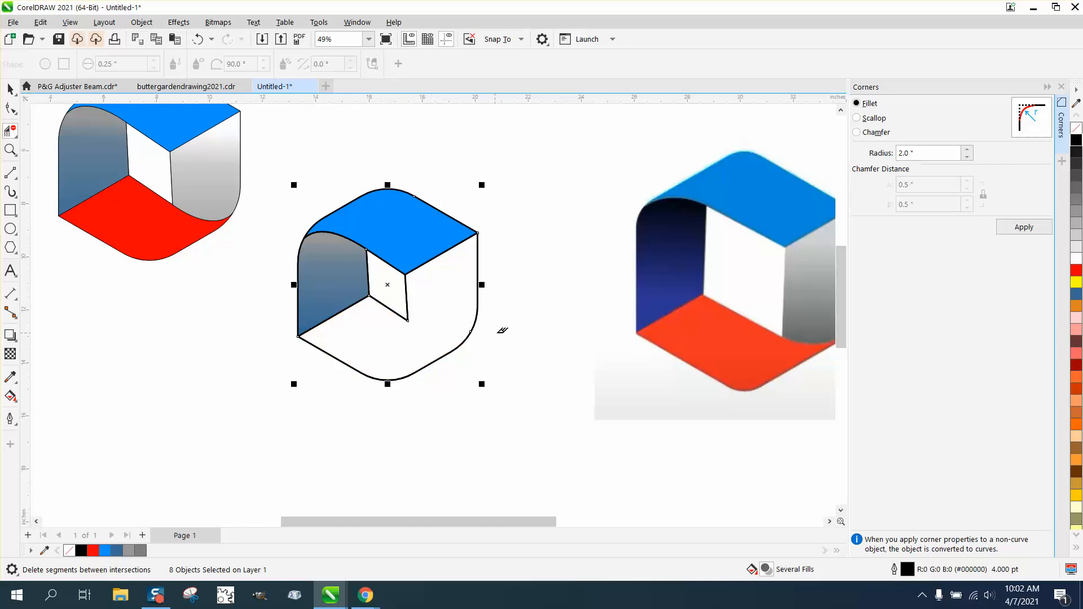
click(197, 39)
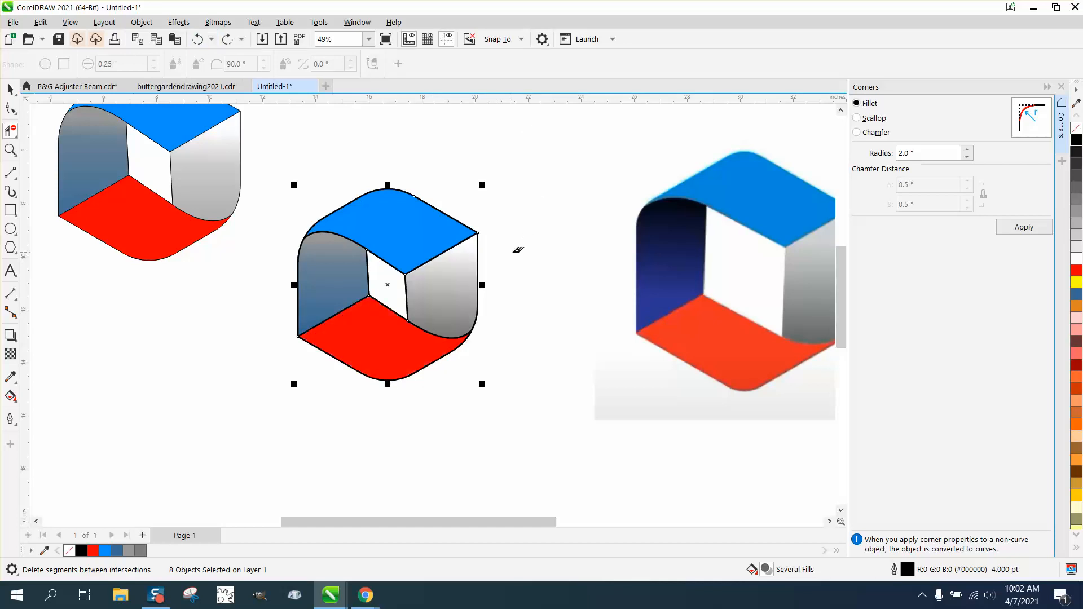
scroll(527, 226, down, 1)
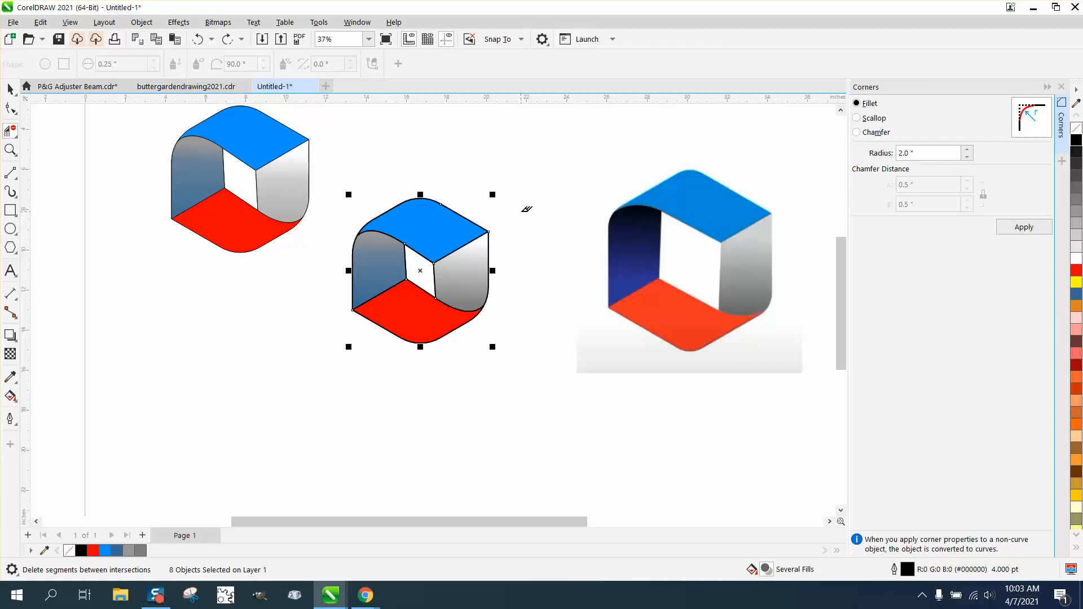
click(10, 149)
drag(342, 237, 539, 371)
right_click(544, 369)
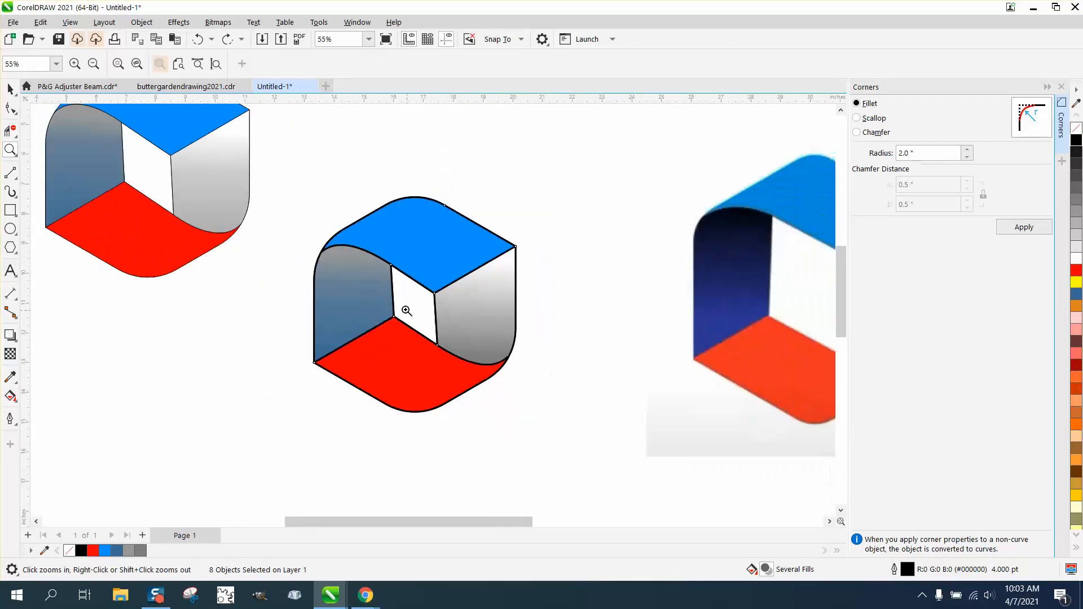